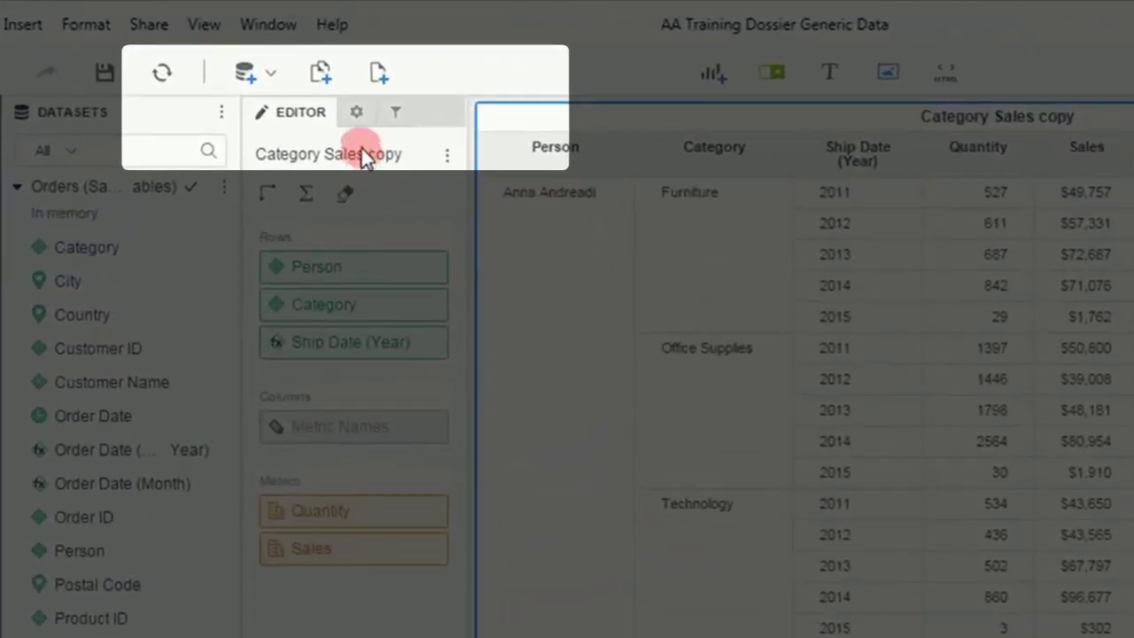
# Step: Drag Ship Date (Year) from the Datasets list into Chapter 1's filter panel as a chapter filter
pyautogui.click(399, 115)
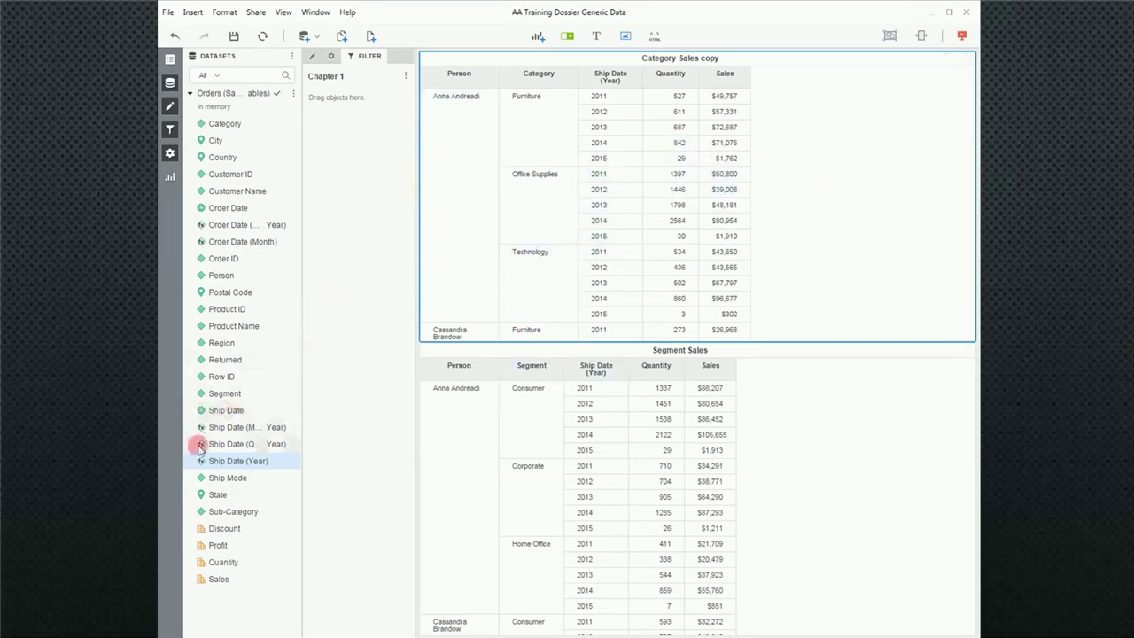
pyautogui.moveTo(217, 463); pyautogui.dragTo(335, 200)
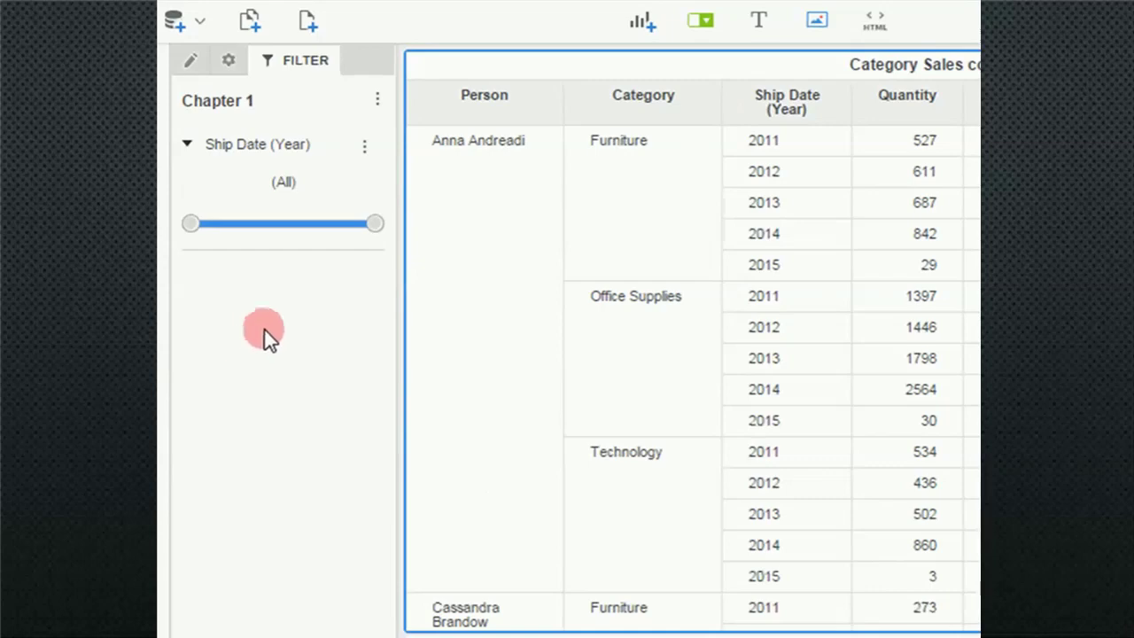
pyautogui.click(365, 148)
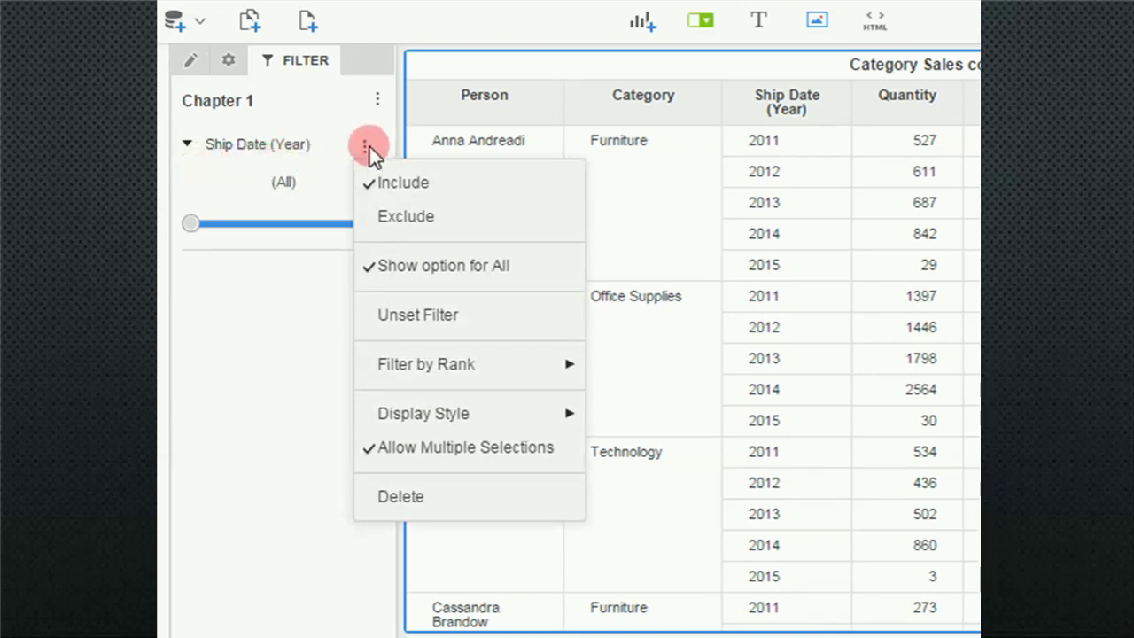
# Step: Display the year filter as check boxes, narrow it to 2015, then reselect all years
pyautogui.moveTo(447, 423)
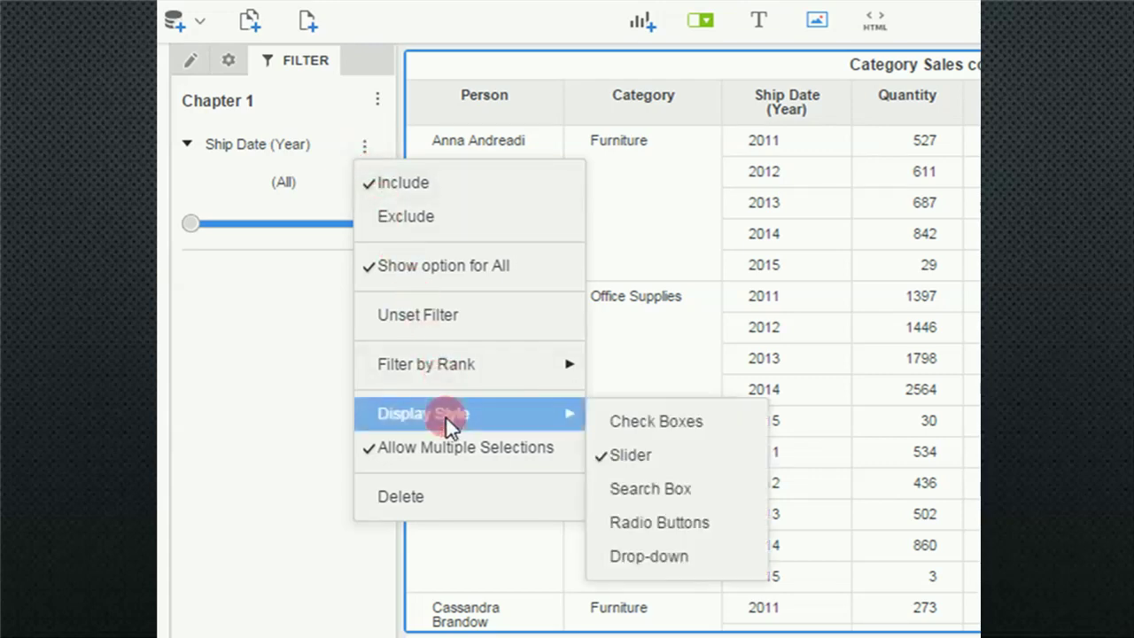
pyautogui.click(619, 423)
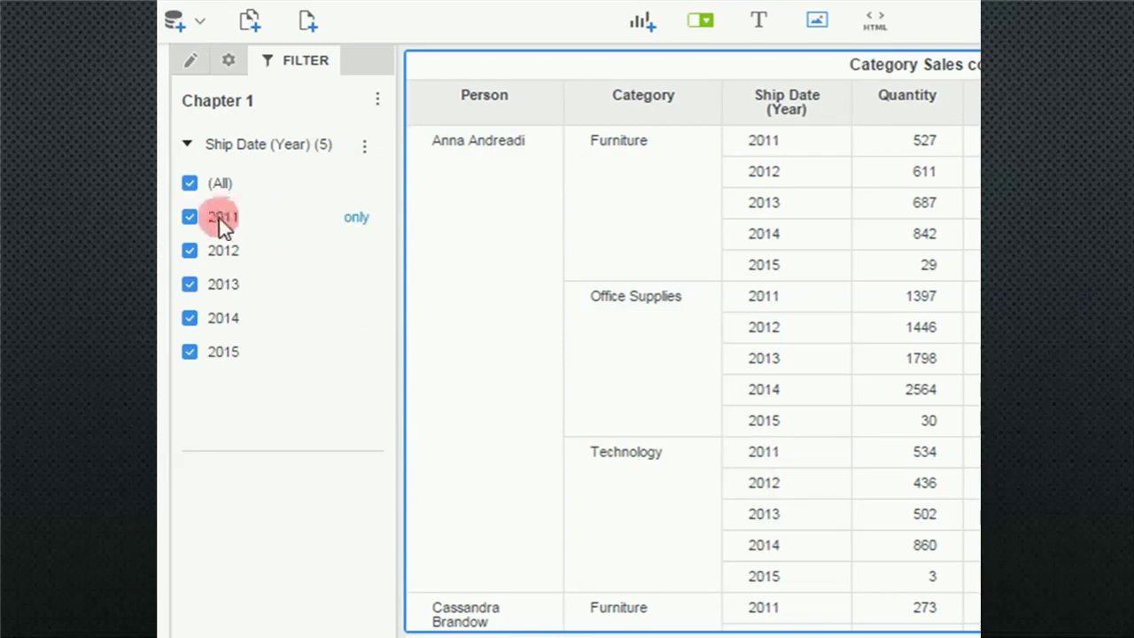
pyautogui.click(286, 135)
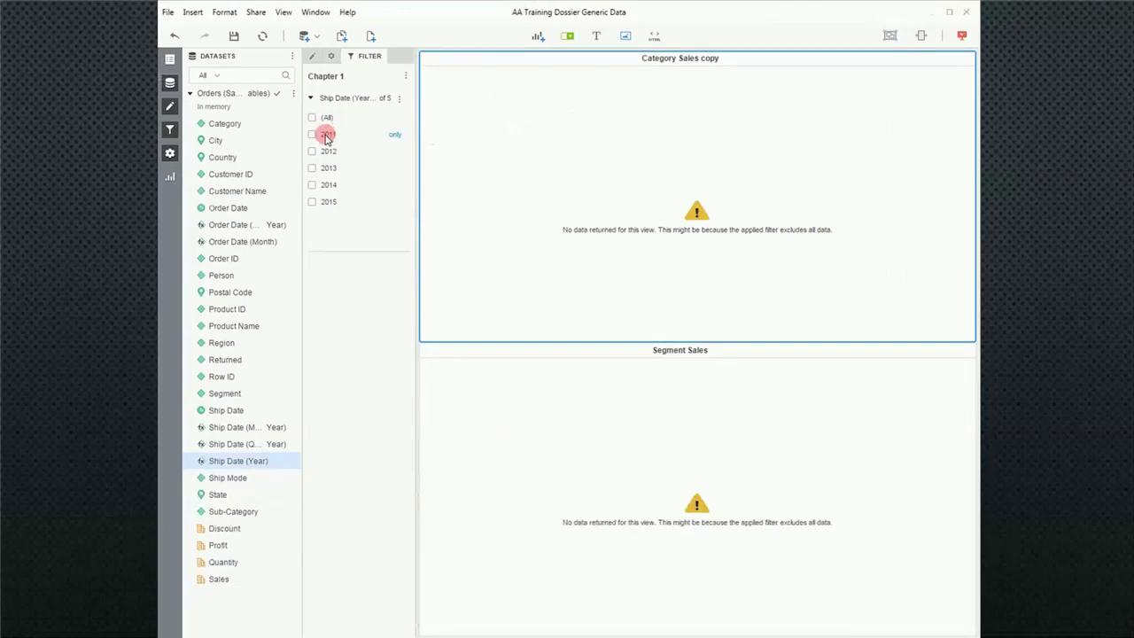
pyautogui.click(310, 202)
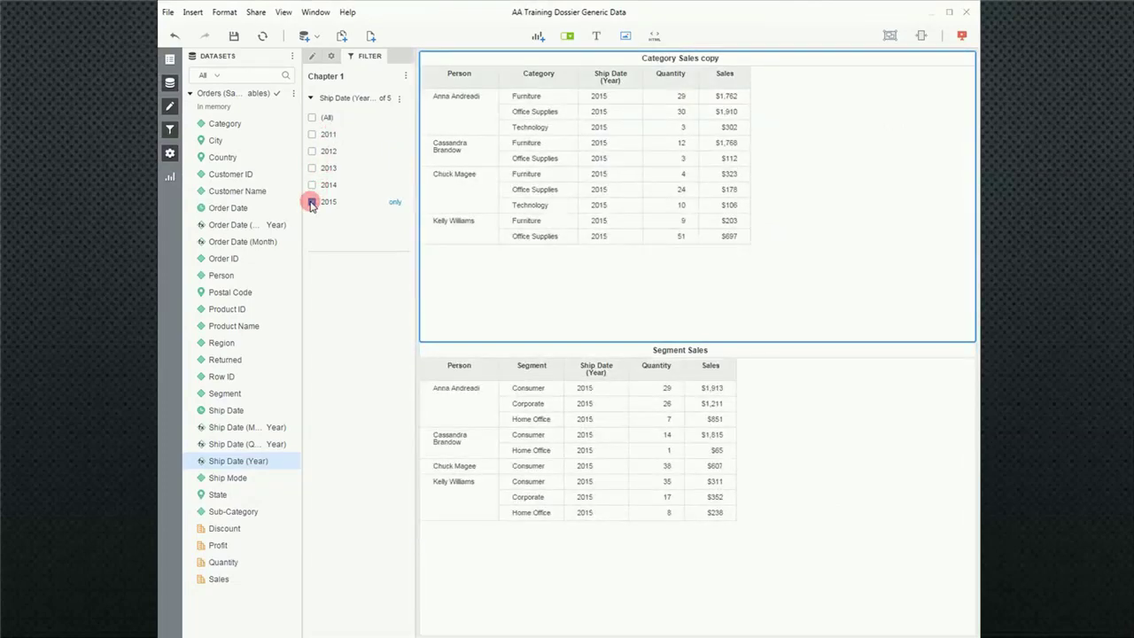
pyautogui.click(312, 117)
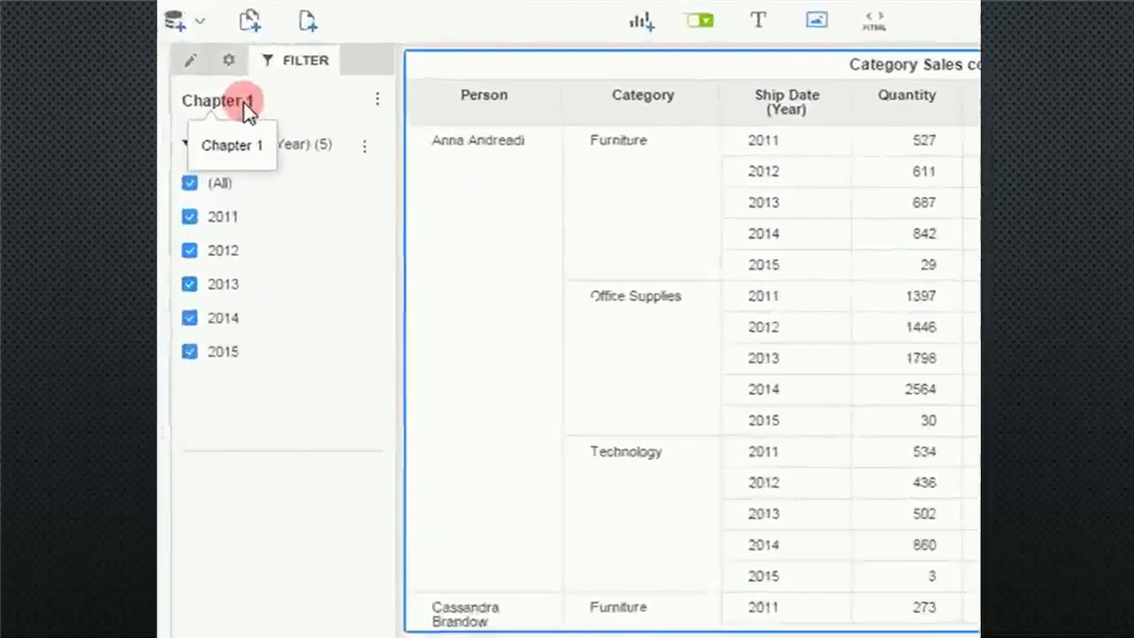
# Step: Browse Chapter 1's Add Filters options, then close the menu and collapse the year filter
pyautogui.click(380, 102)
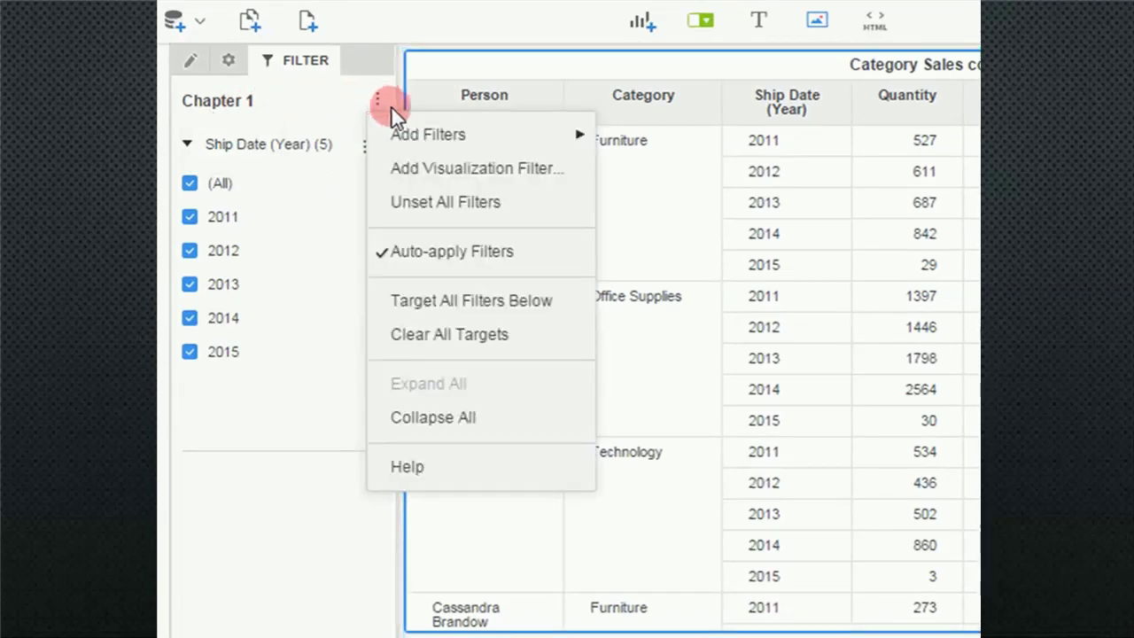
pyautogui.click(410, 135)
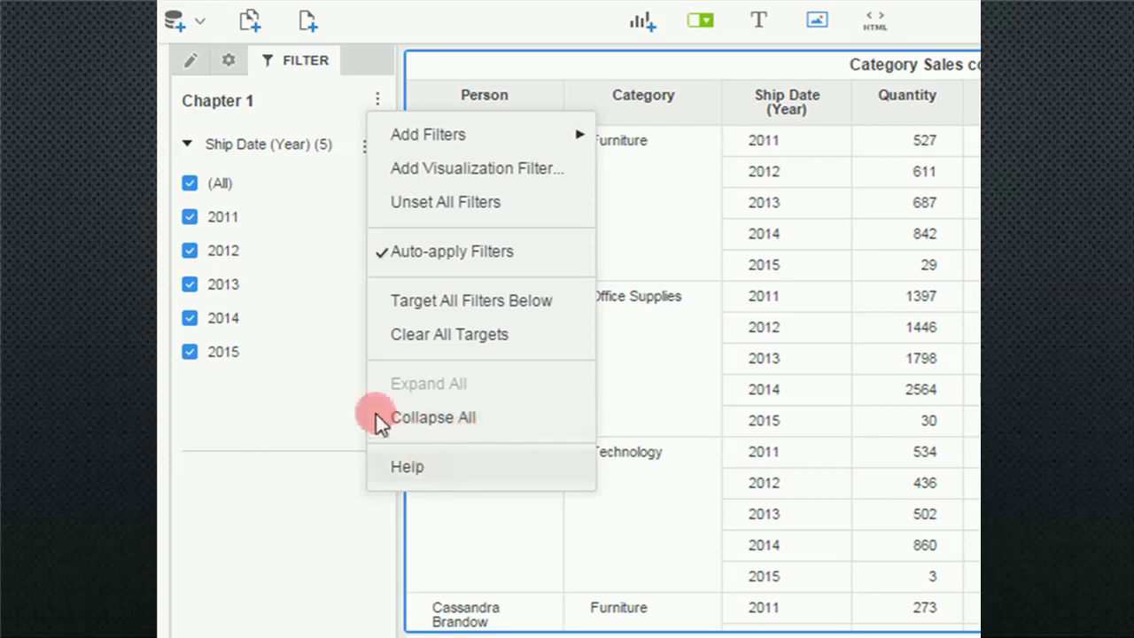
pyautogui.click(271, 146)
# Step: Set the year filter to Exclude and check 2012, 2013 and 2014, leaving 2011 and 2015
pyautogui.click(271, 146)
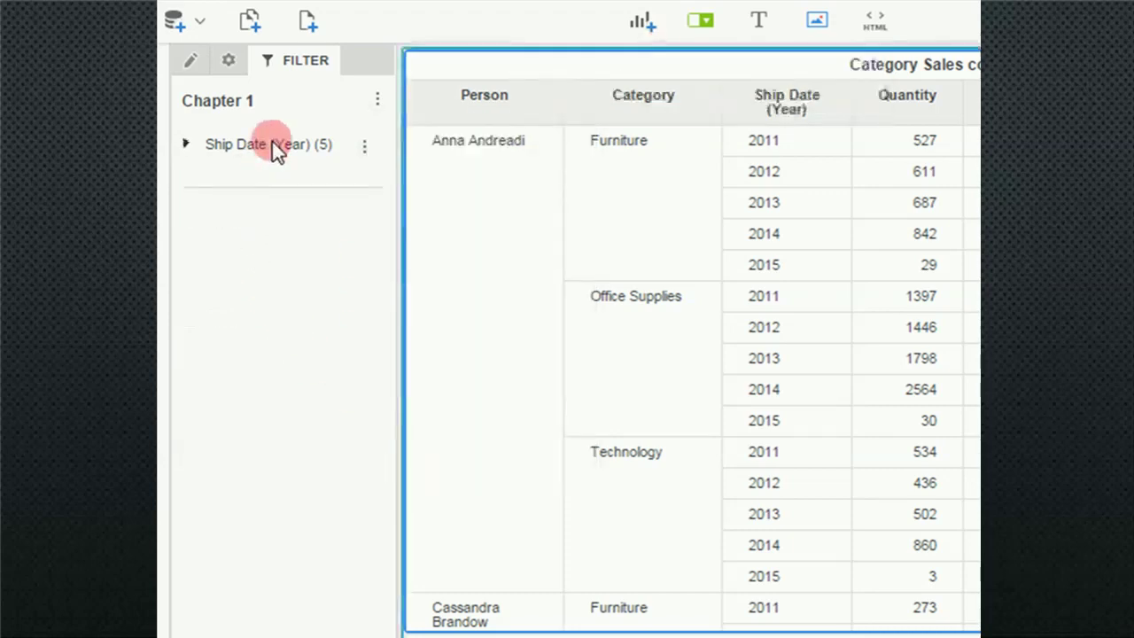
pyautogui.click(274, 149)
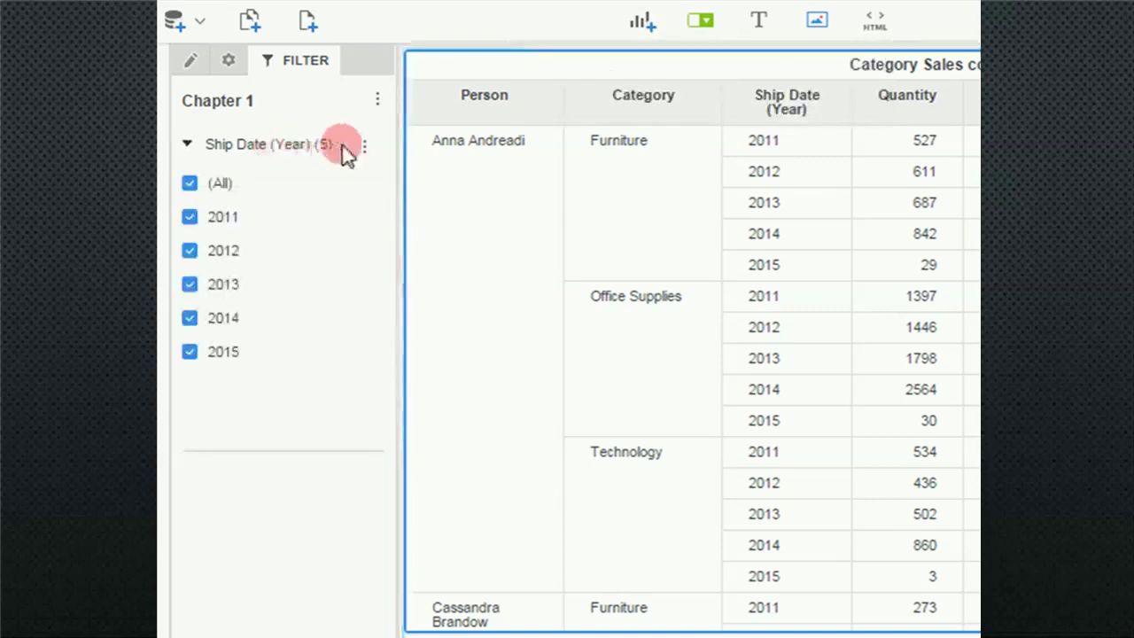
pyautogui.click(366, 149)
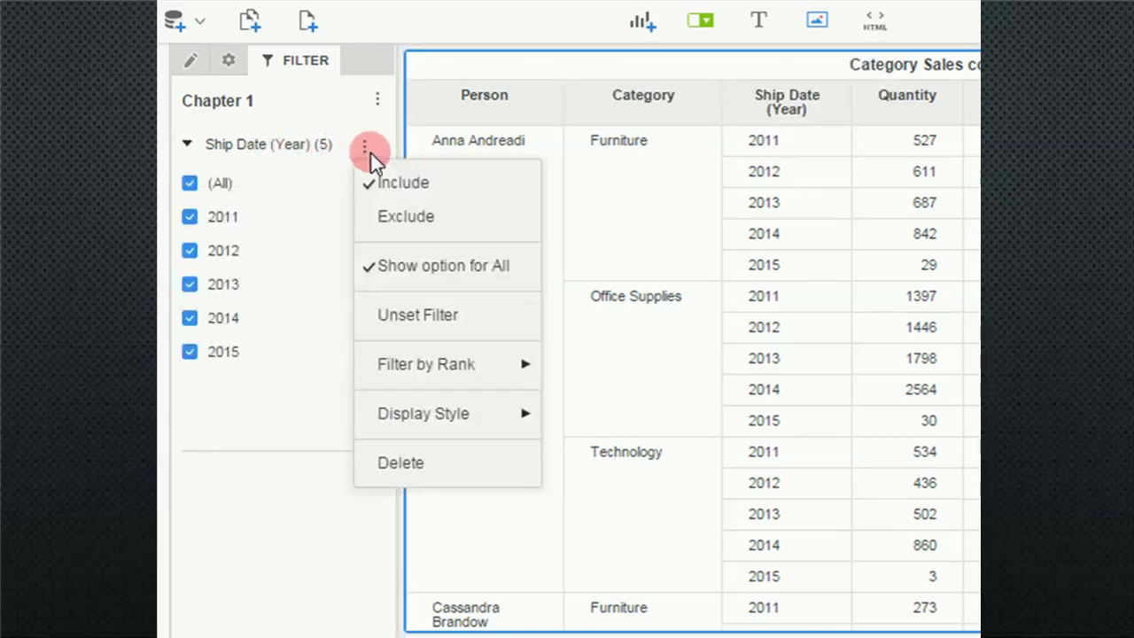
pyautogui.click(422, 216)
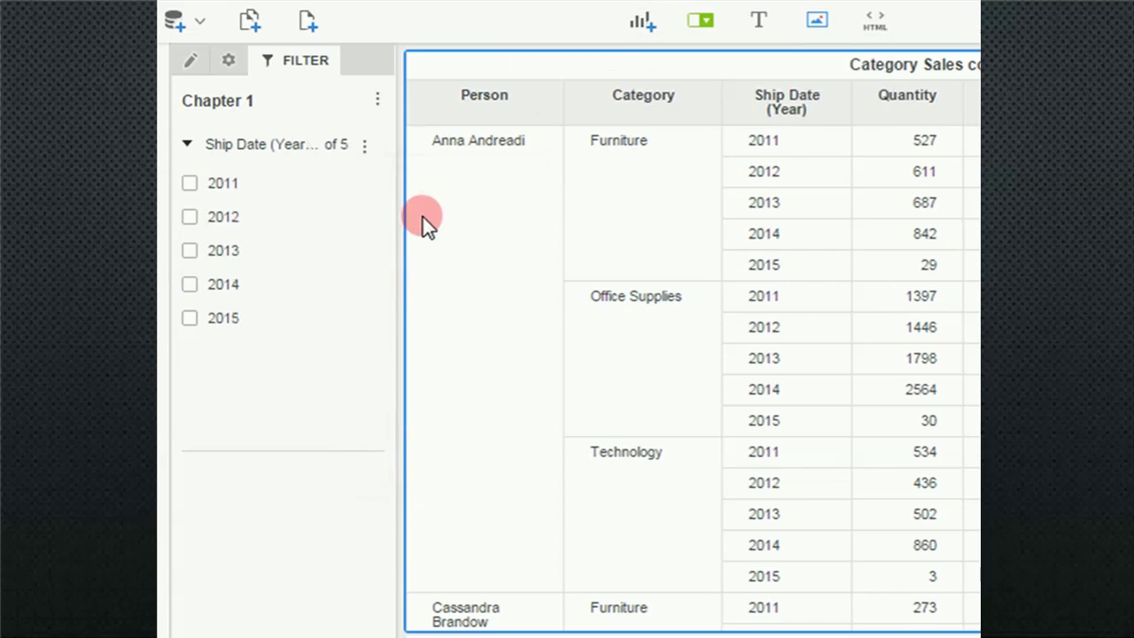
pyautogui.moveTo(226, 228)
pyautogui.click(188, 218)
pyautogui.click(189, 251)
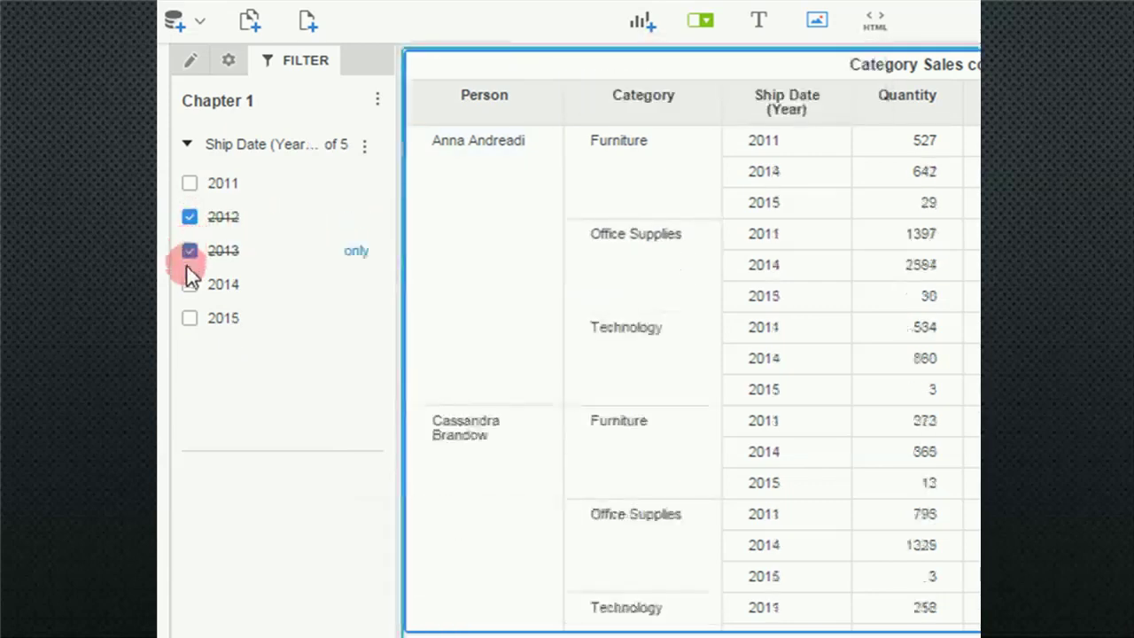
pyautogui.click(190, 284)
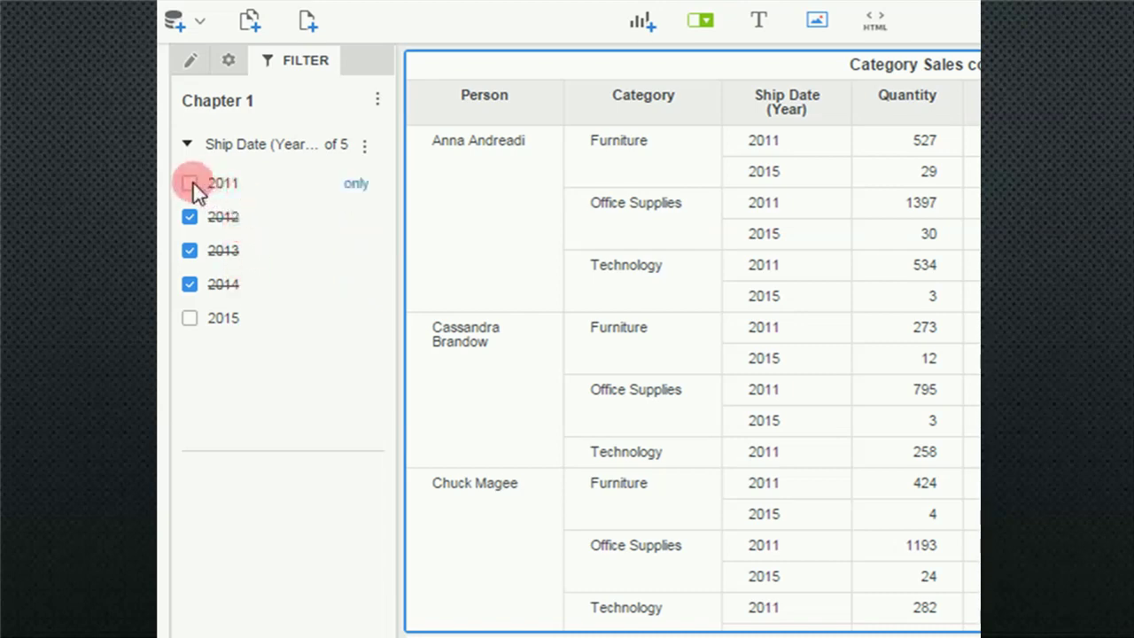
pyautogui.click(365, 146)
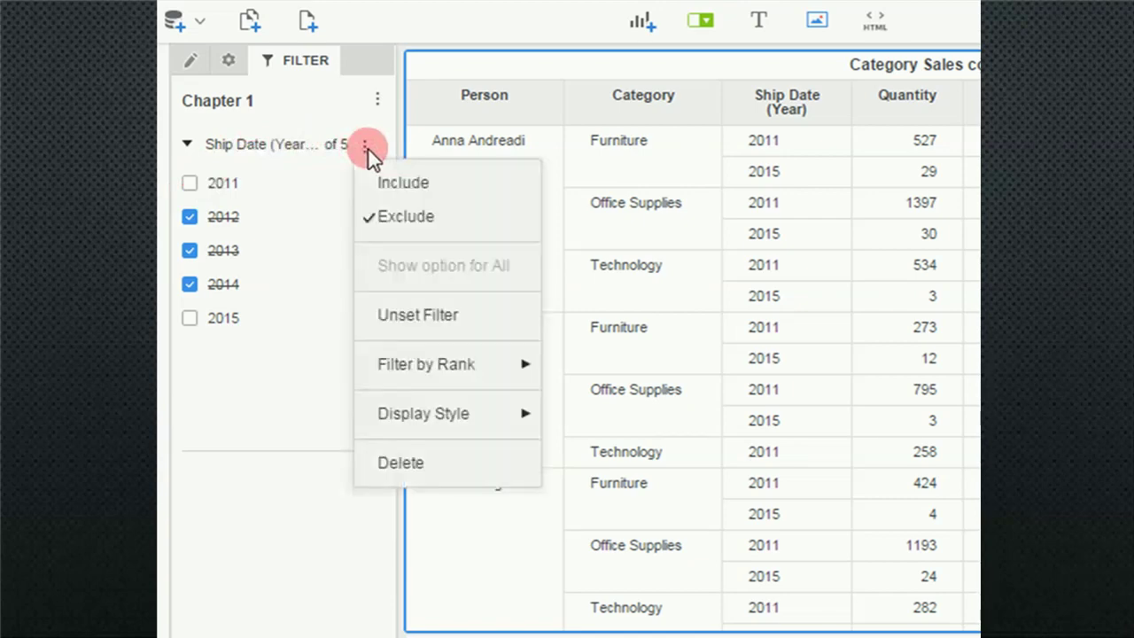
# Step: Switch the year filter back to Include, then browse its Filter by Rank and Display Style options
pyautogui.click(392, 183)
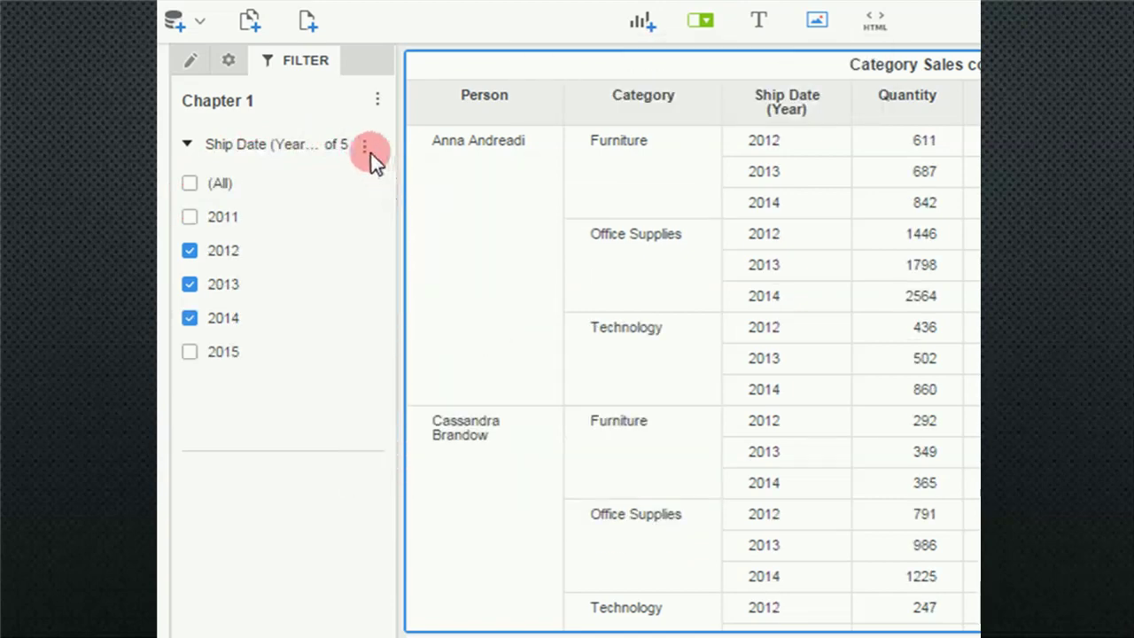
pyautogui.click(365, 147)
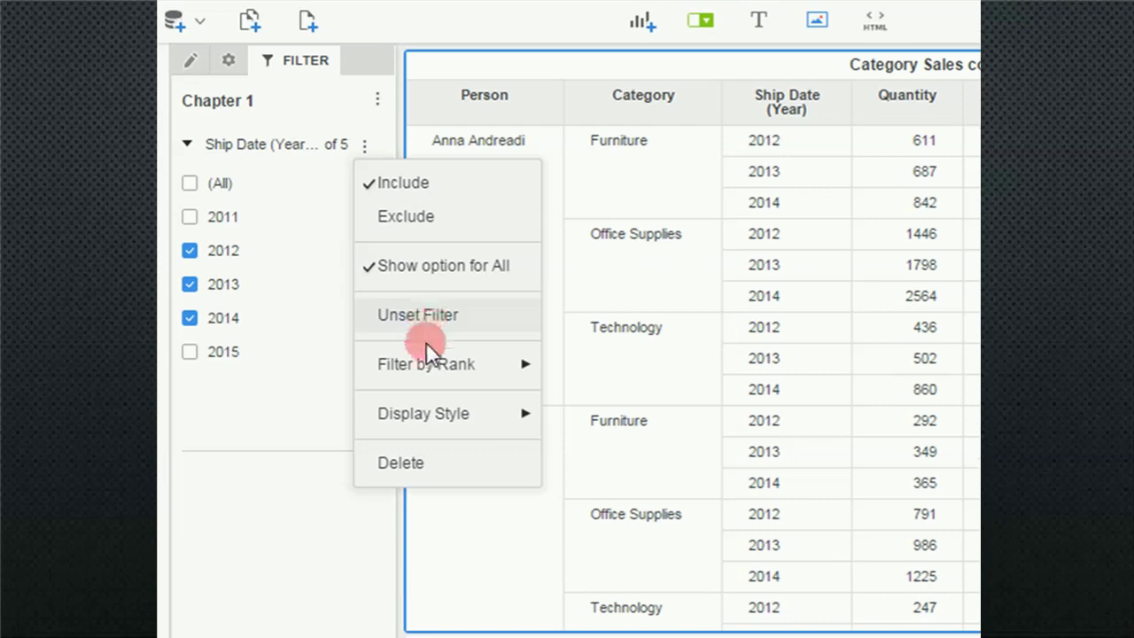
pyautogui.moveTo(424, 363)
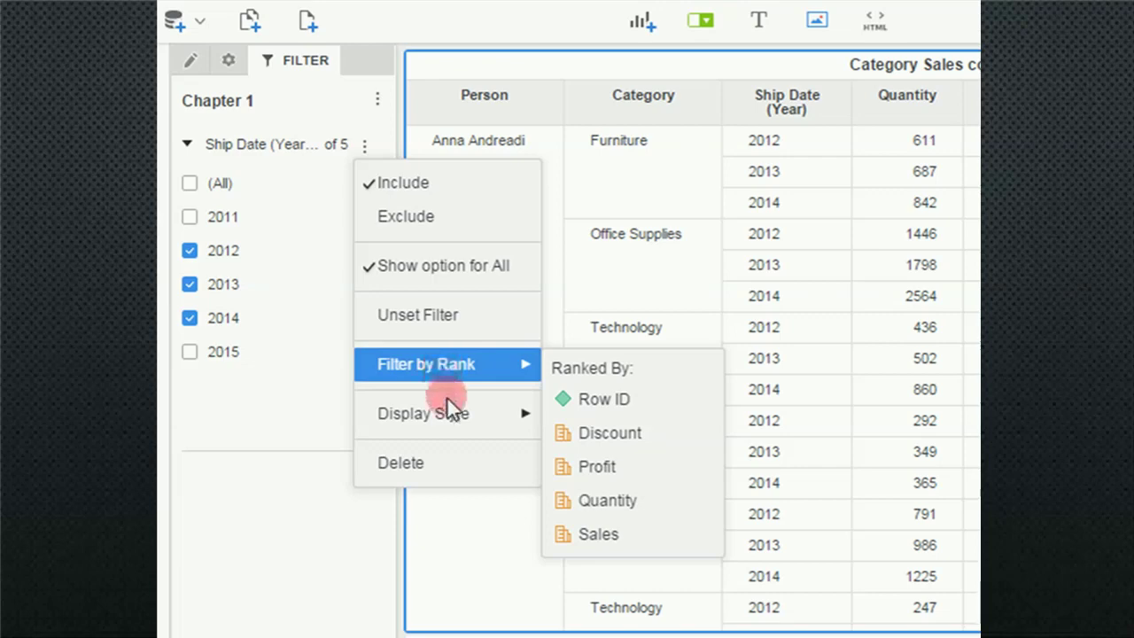
pyautogui.moveTo(456, 425)
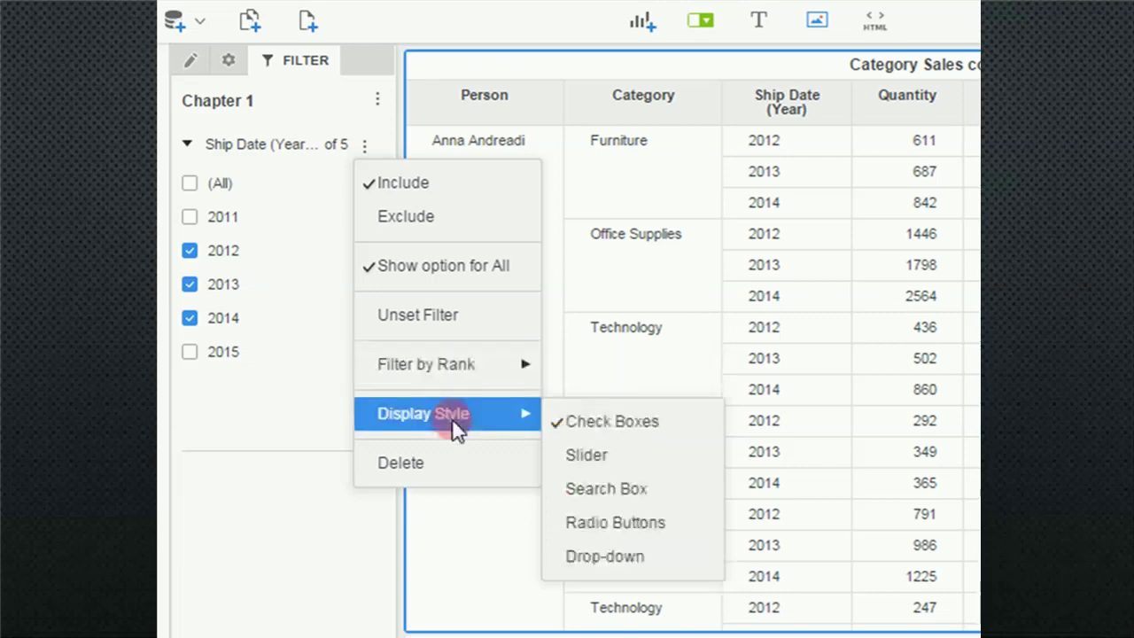
# Step: Change the year filter's display style to a drop-down and preview its year list
pyautogui.click(637, 556)
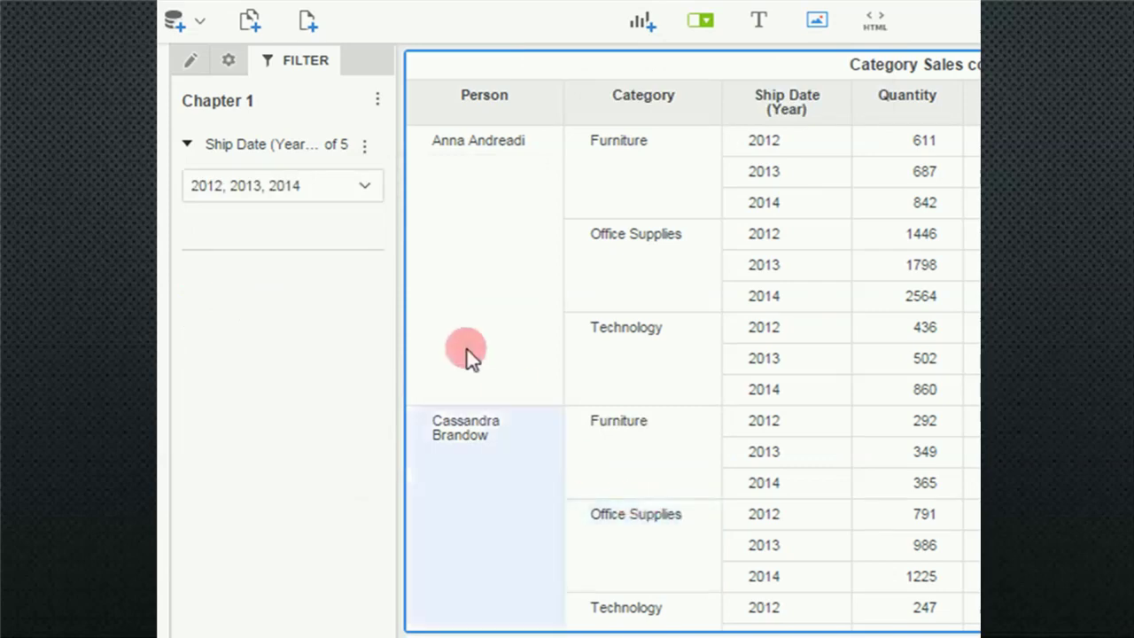
pyautogui.click(364, 146)
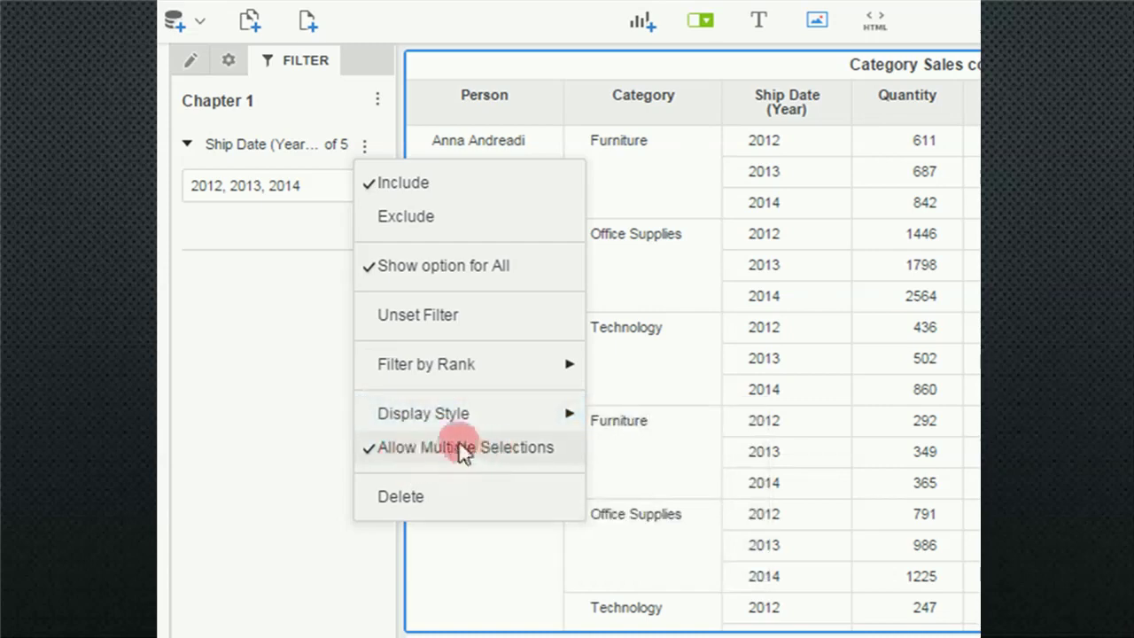
pyautogui.click(277, 226)
pyautogui.click(372, 186)
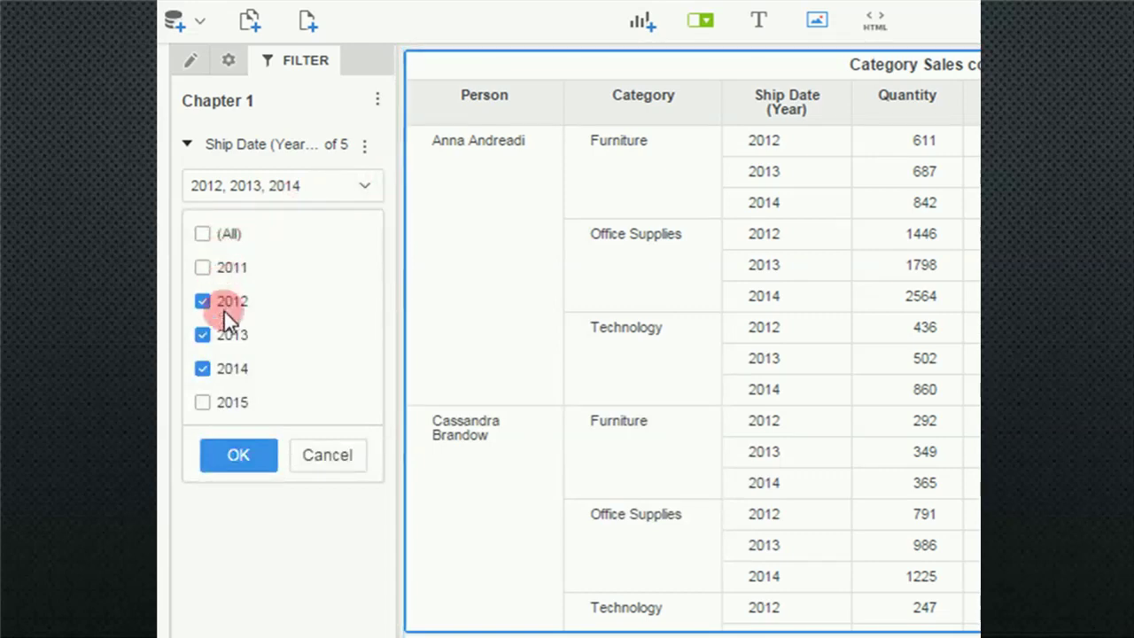
pyautogui.click(342, 465)
# Step: Turn off multiple selections in the year drop-down and pick 2011
pyautogui.click(364, 145)
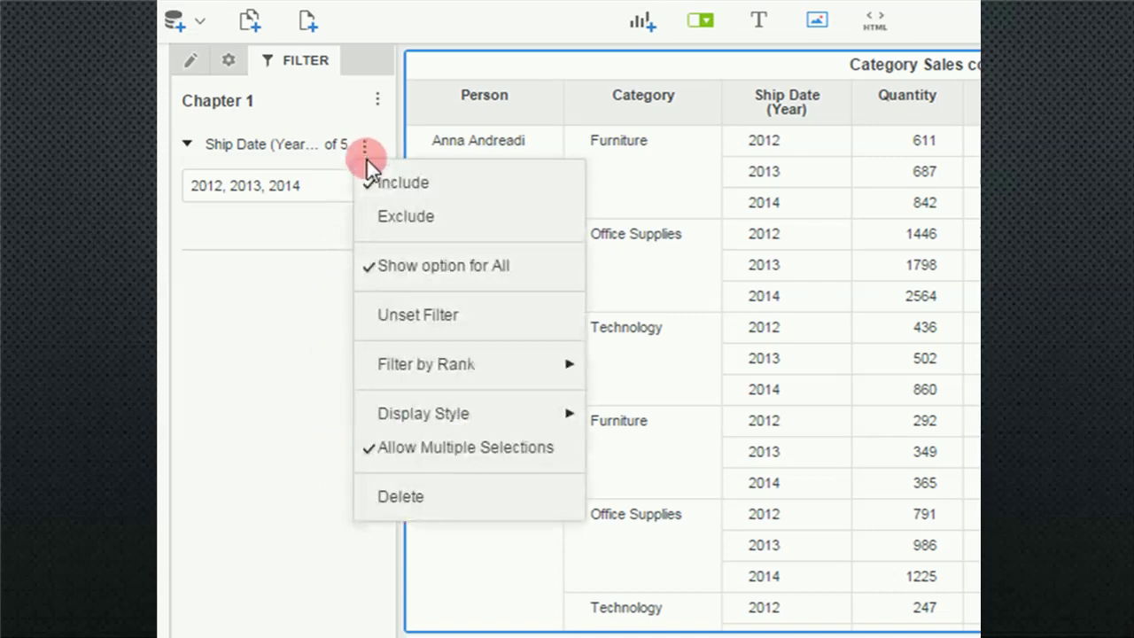
pyautogui.click(434, 450)
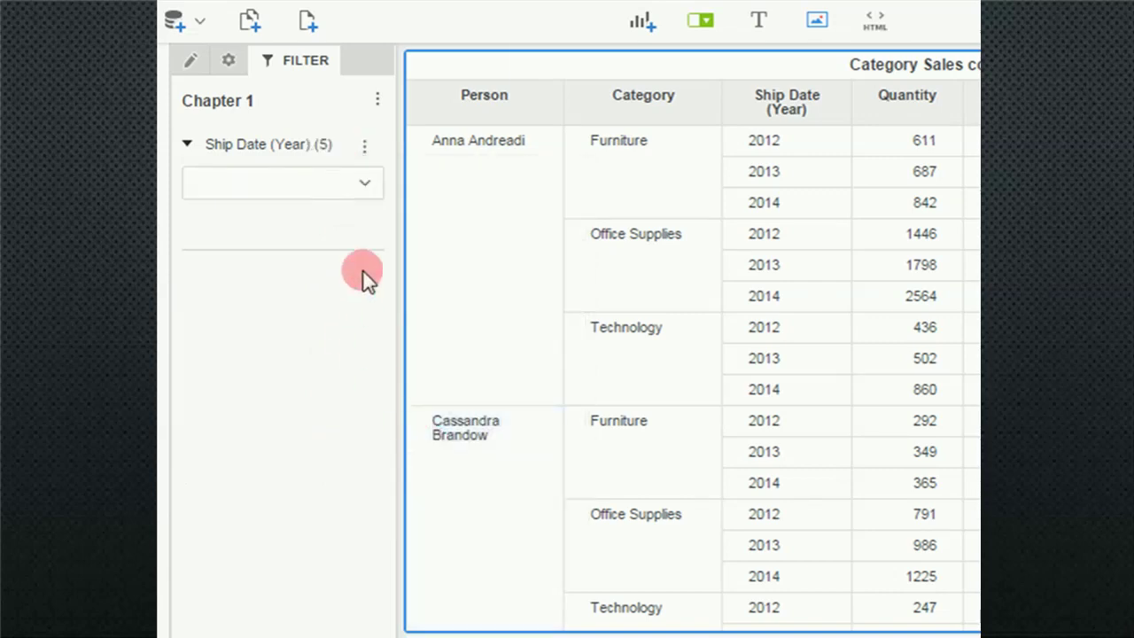
pyautogui.click(363, 186)
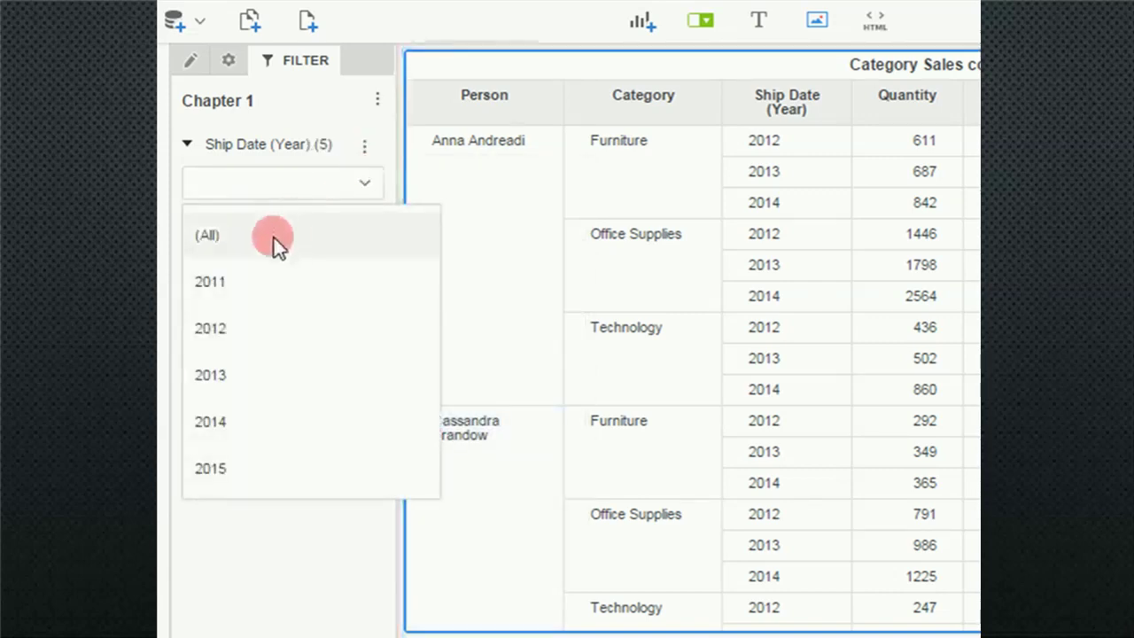
pyautogui.click(248, 284)
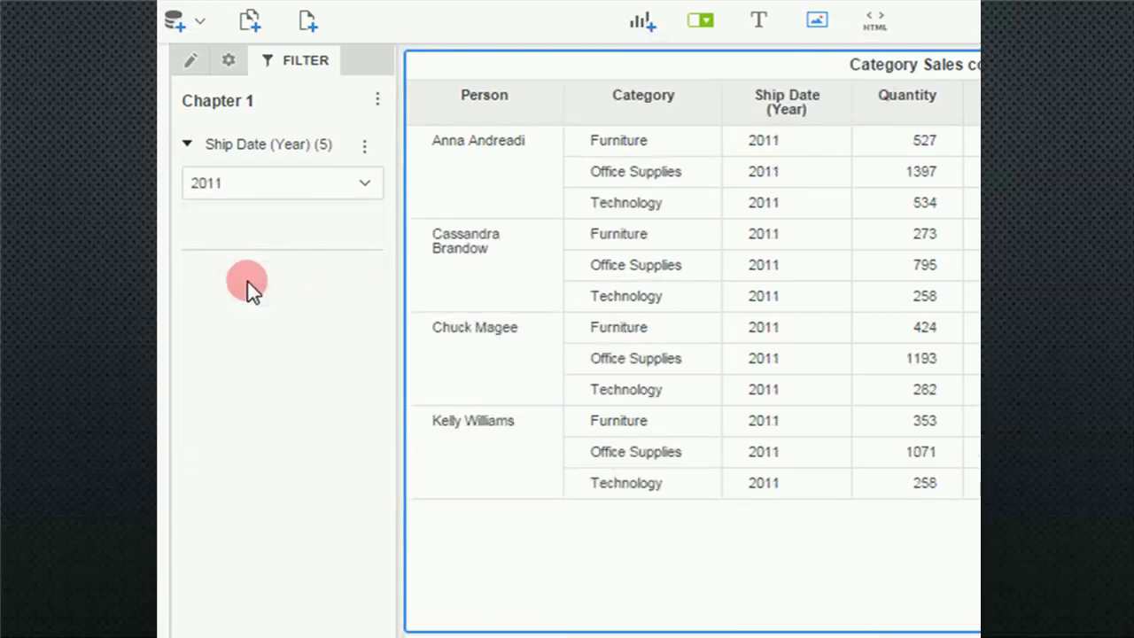
pyautogui.click(365, 146)
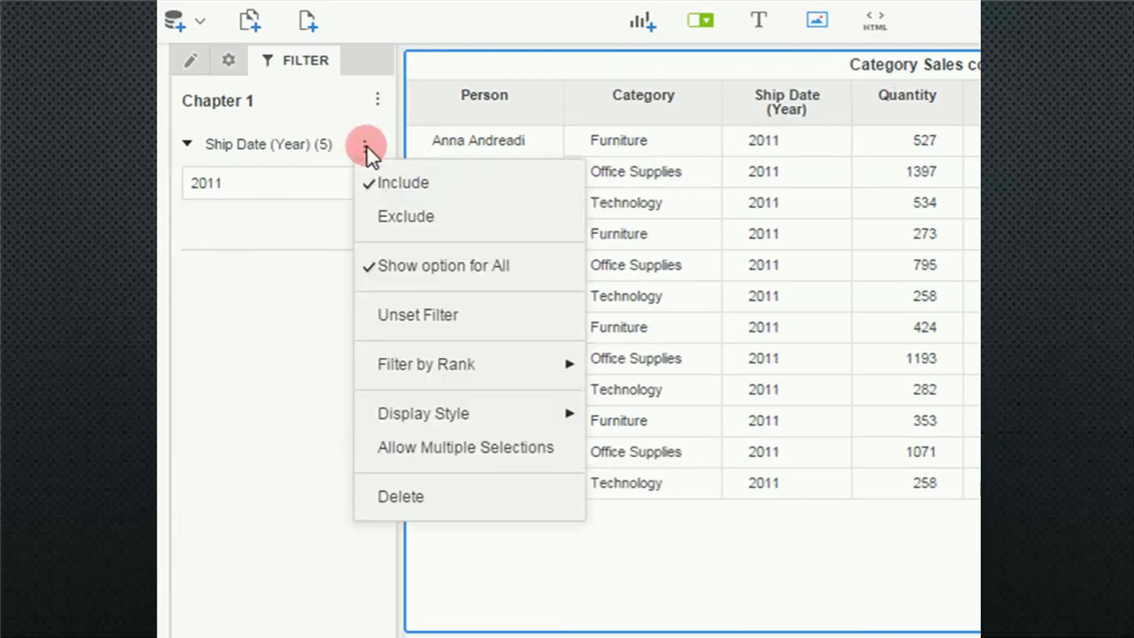
# Step: Show the year filter as check boxes again and limit it to 2012
pyautogui.click(554, 413)
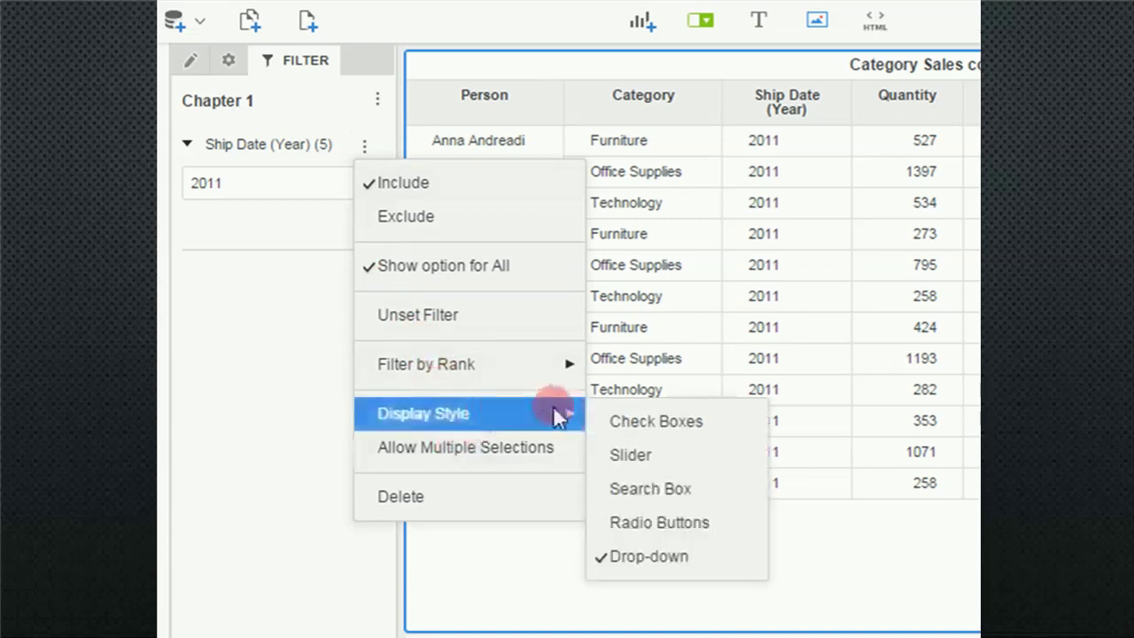
pyautogui.click(619, 422)
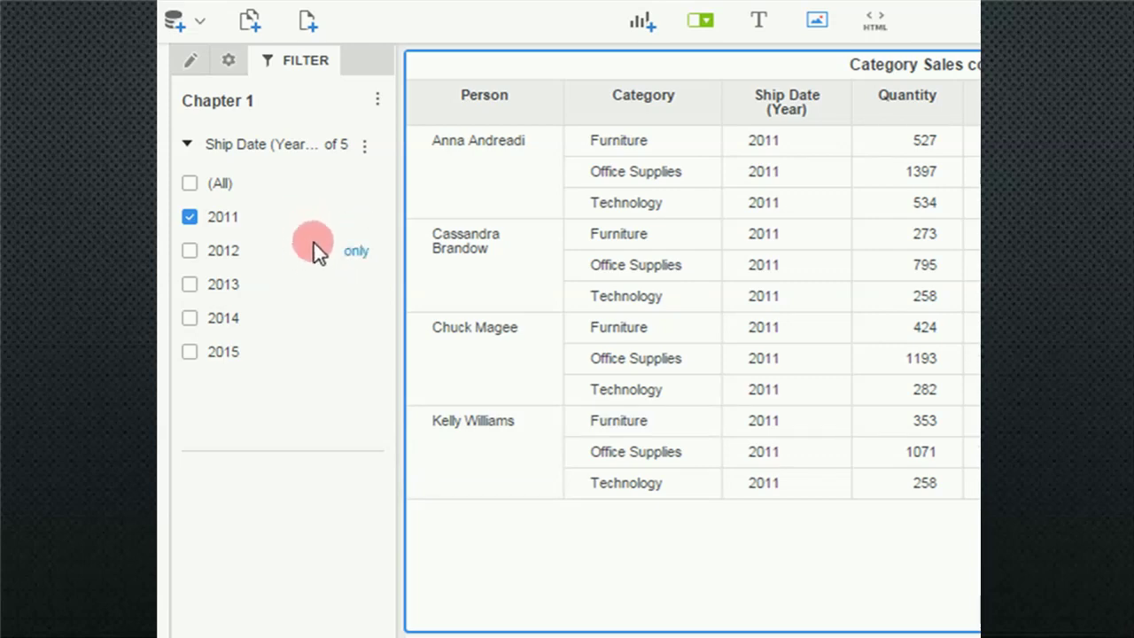
pyautogui.click(359, 255)
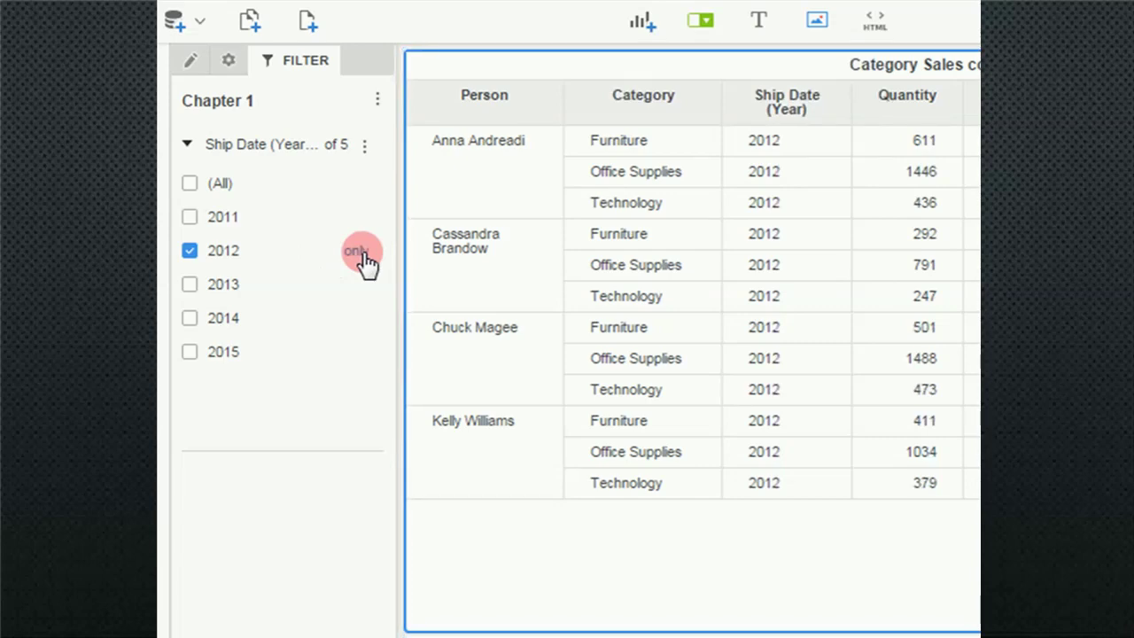
# Step: Use the 'only' link on 2015, then uncheck 2015 and check 2013 instead
pyautogui.click(358, 355)
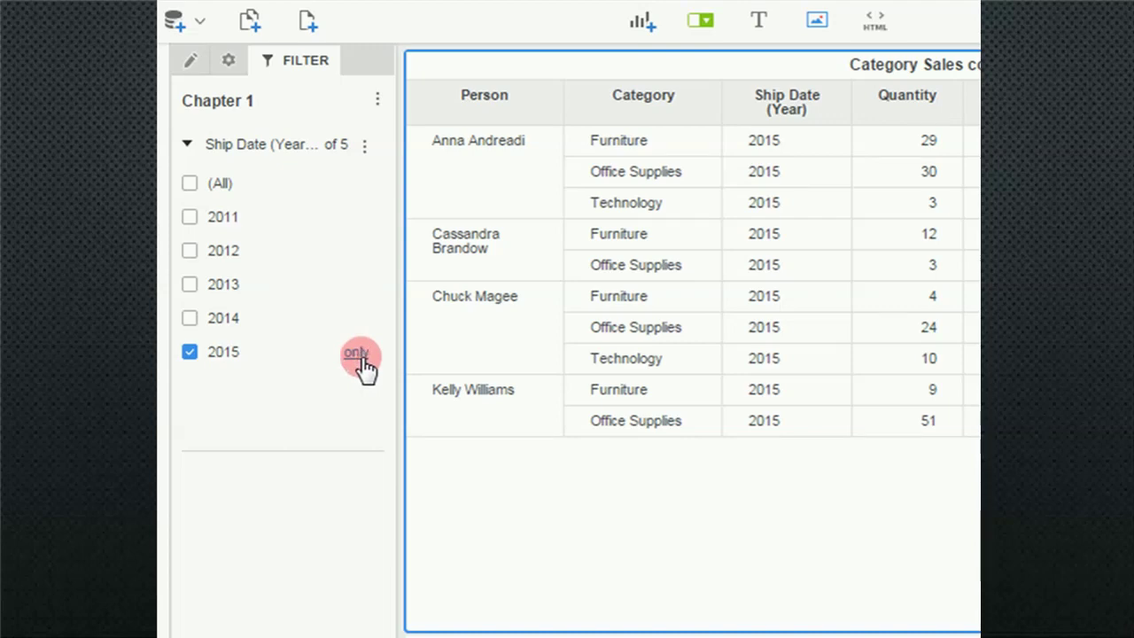
pyautogui.click(189, 352)
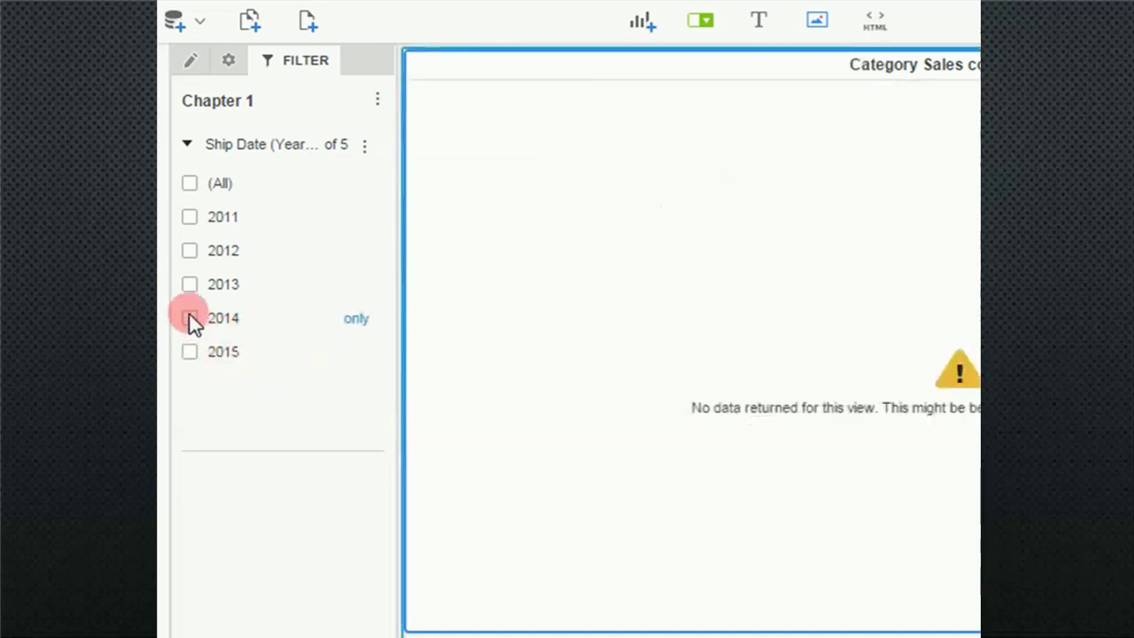
pyautogui.click(190, 285)
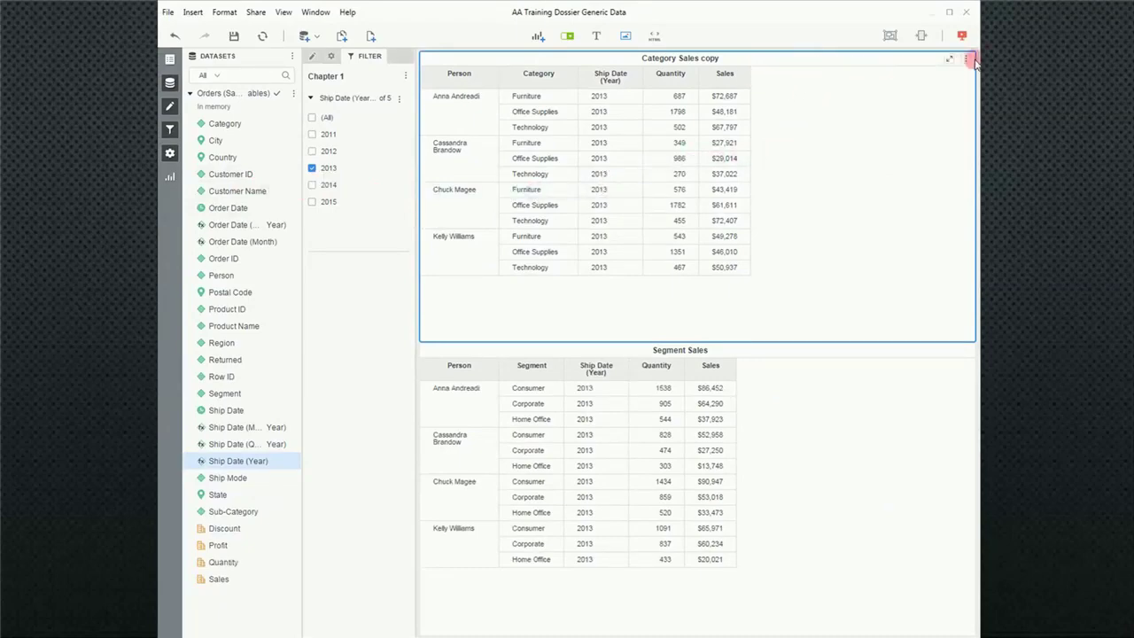
# Step: Copy the Category Sales copy grid to a new page and select the copy
pyautogui.click(966, 58)
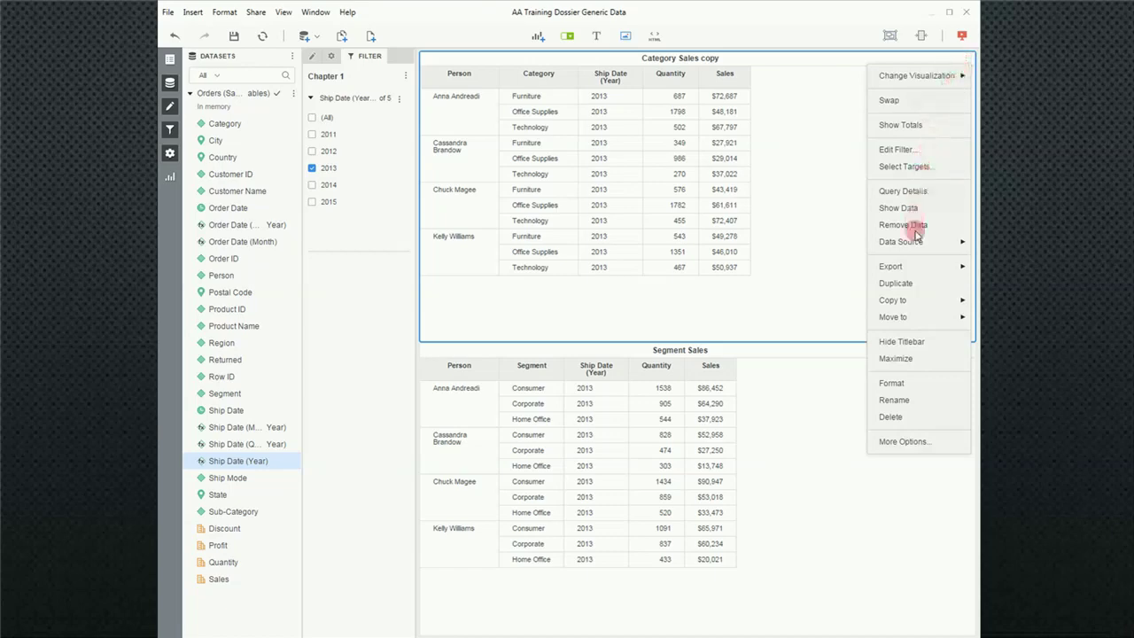
pyautogui.moveTo(893, 301)
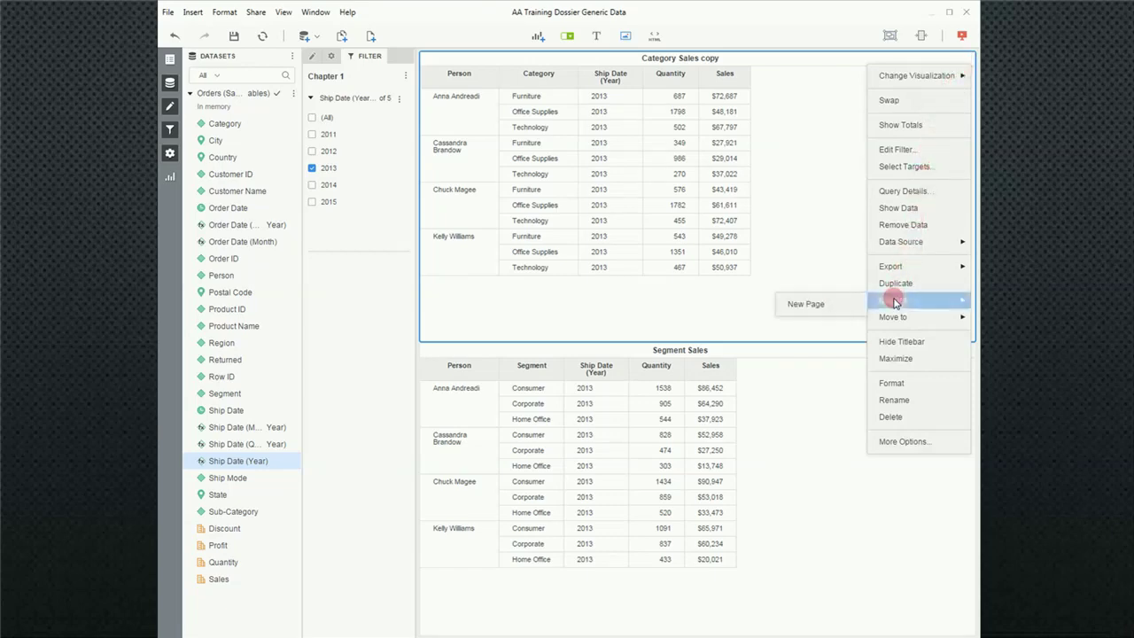
pyautogui.click(820, 305)
pyautogui.click(819, 305)
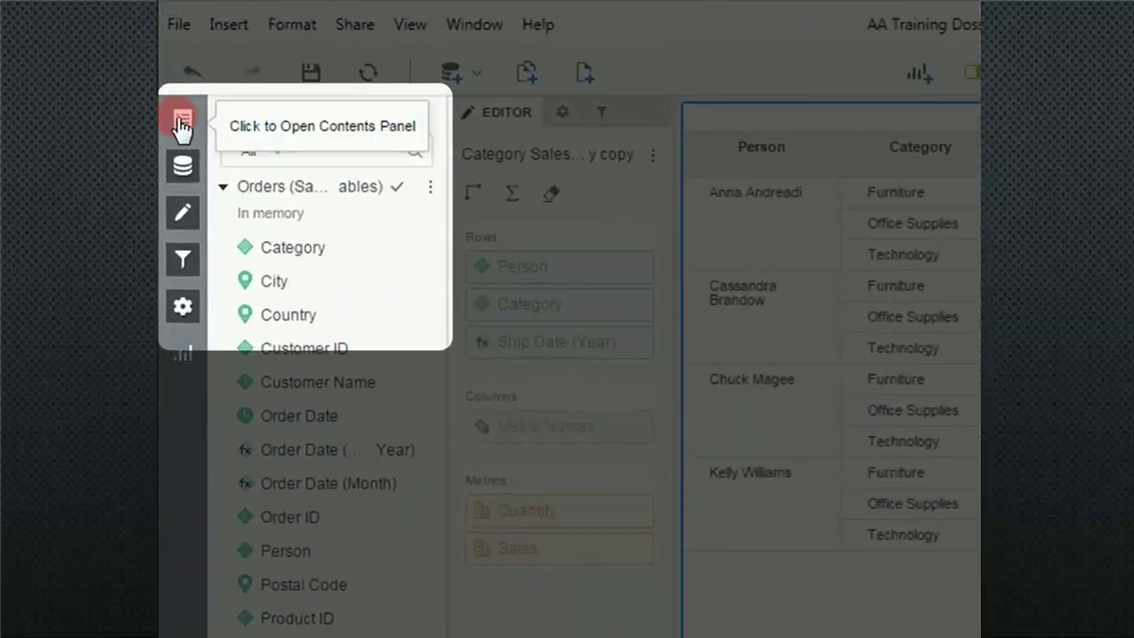
# Step: In the Contents panel, visit Page 1, then Page 2 with the copied grid
pyautogui.click(181, 121)
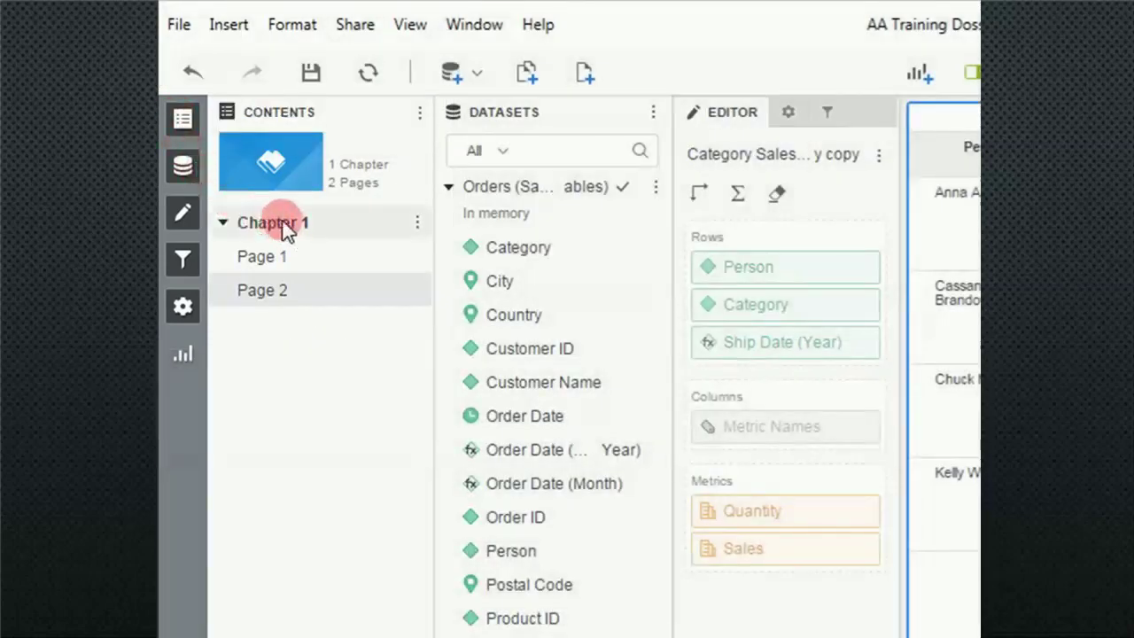
pyautogui.click(262, 257)
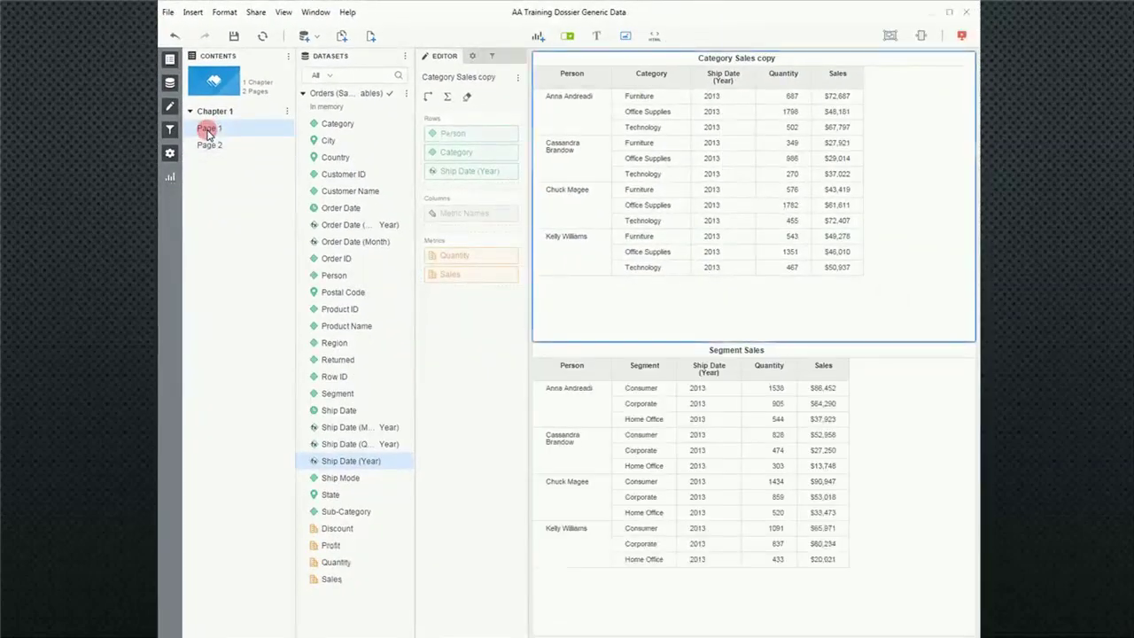
pyautogui.click(209, 144)
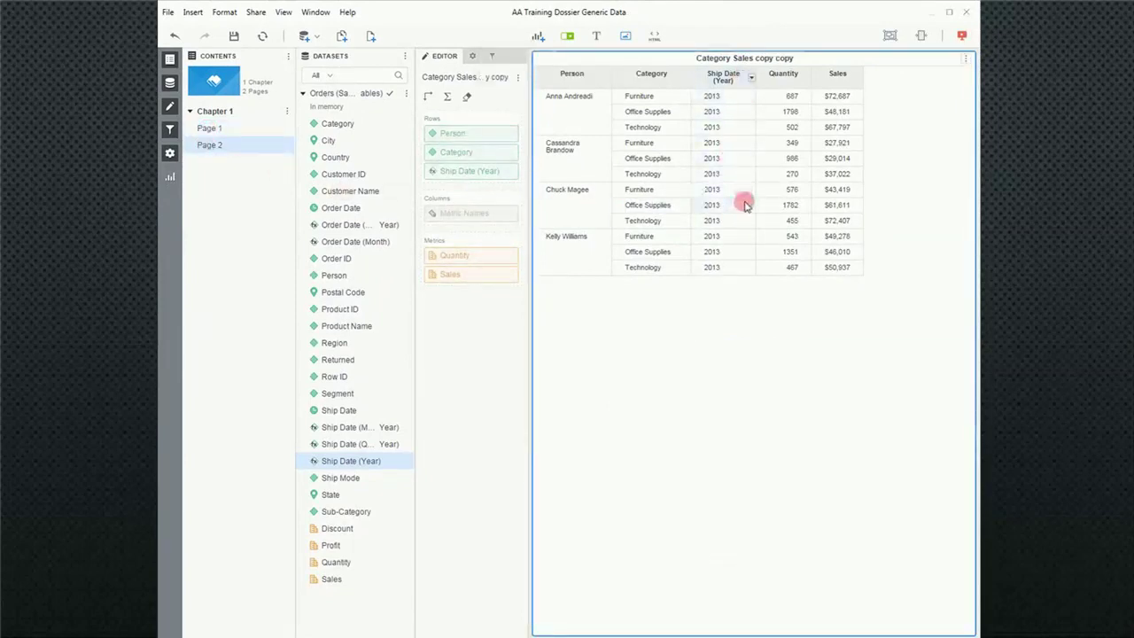
# Step: Add 2012 to the Ship Date (Year) filter alongside 2013, then return to Page 1
pyautogui.click(492, 57)
pyautogui.click(426, 150)
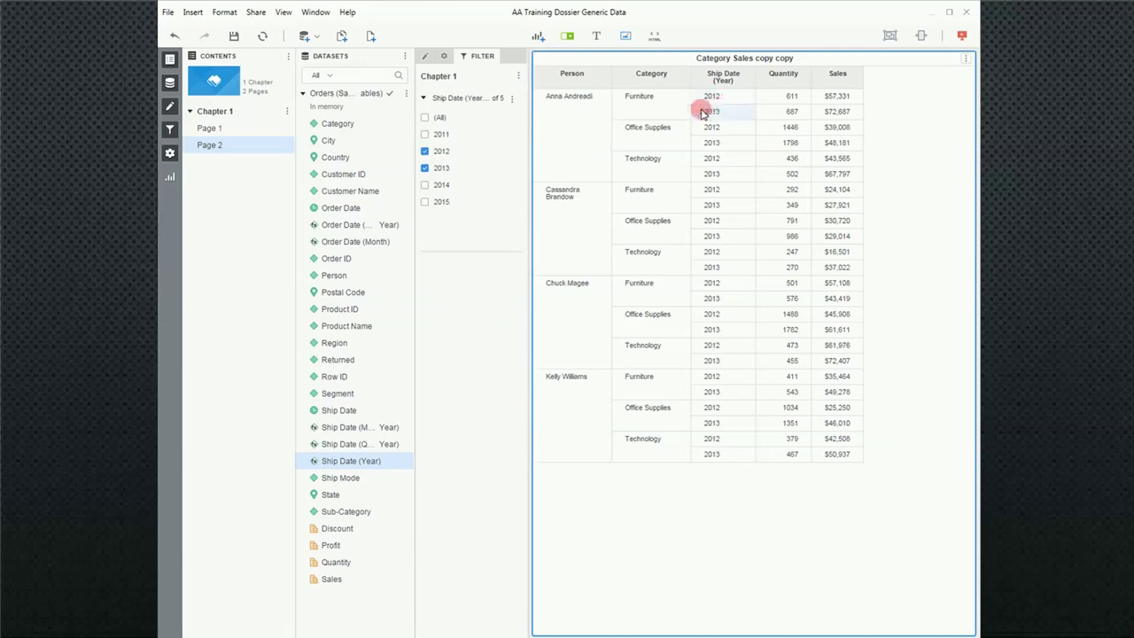
pyautogui.click(203, 129)
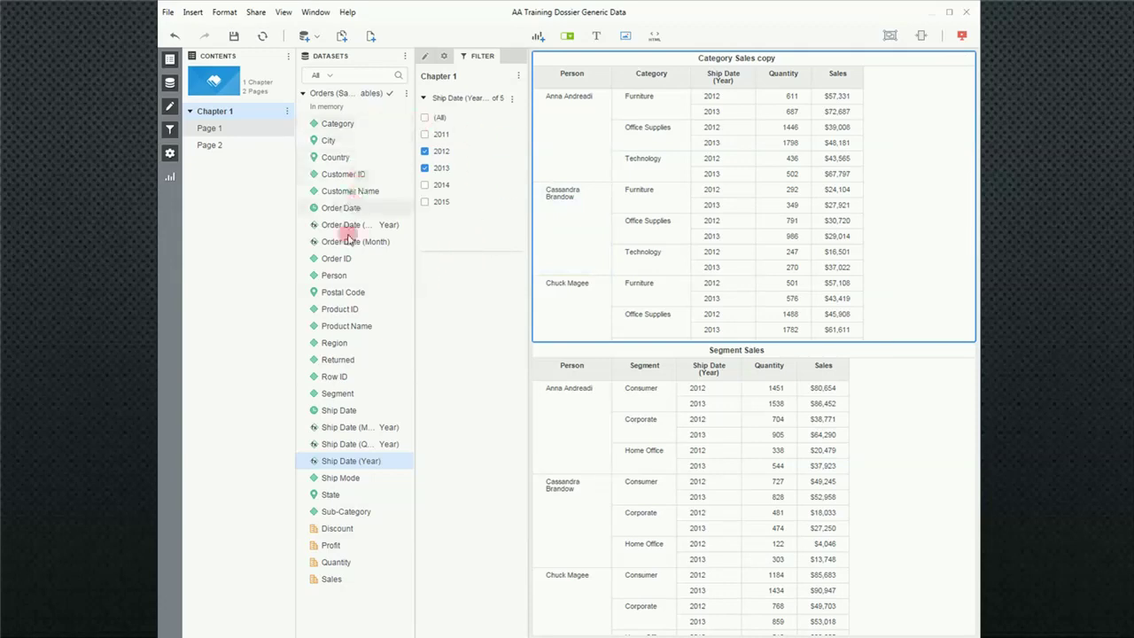
# Step: Add a Person chapter filter kept to one salesperson, and rename Chapter 1 to 'Anna'
pyautogui.moveTo(332, 274); pyautogui.dragTo(448, 287)
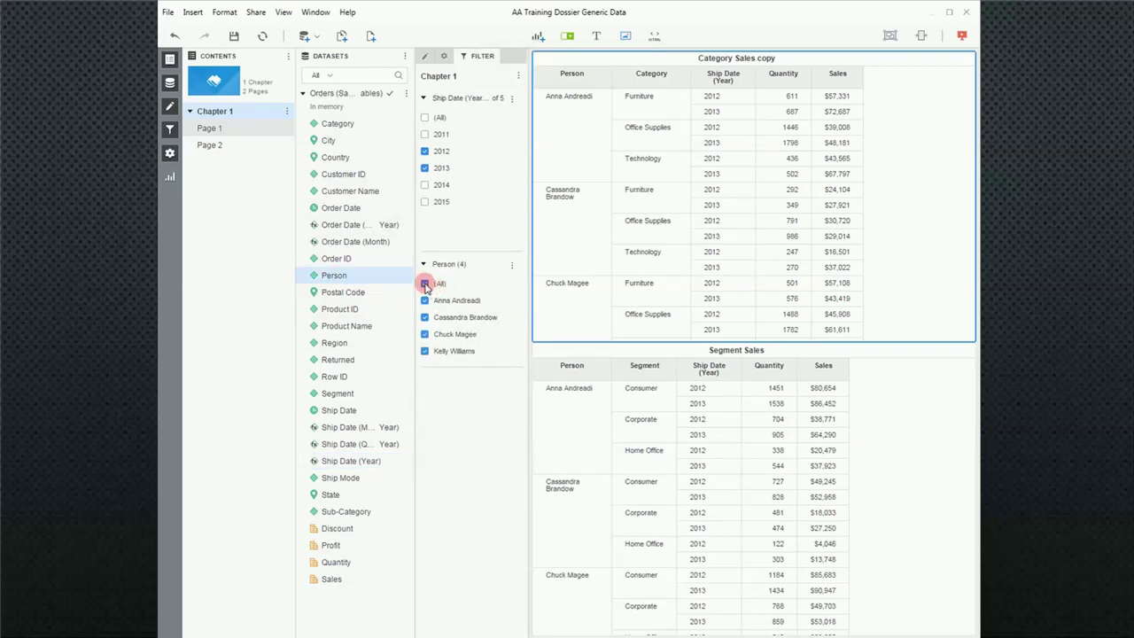
pyautogui.click(511, 303)
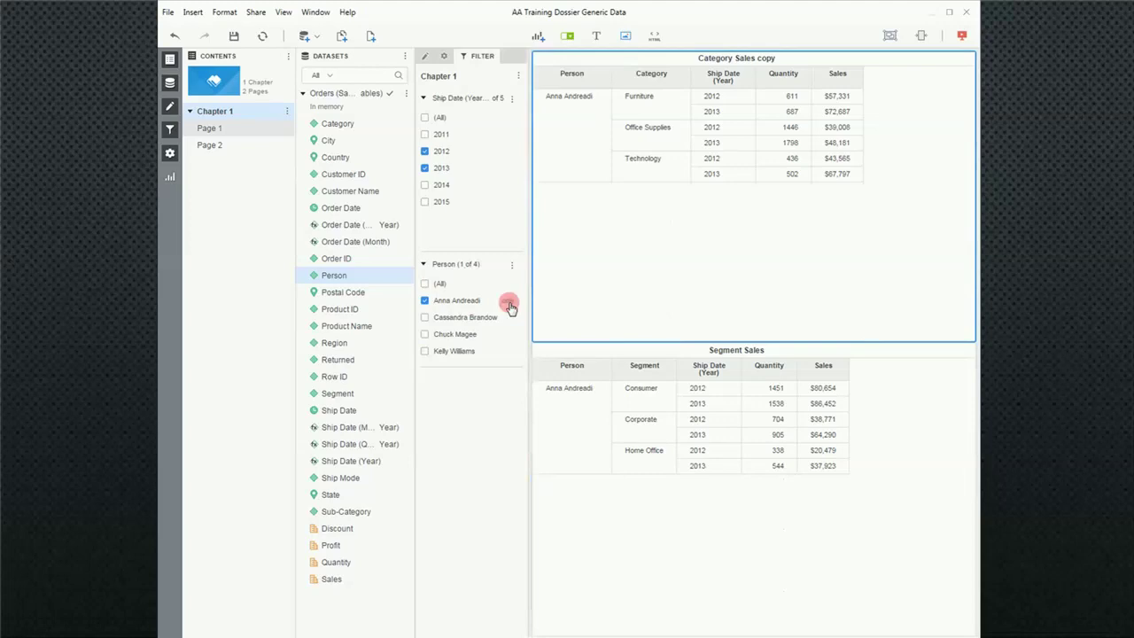
pyautogui.click(227, 112)
pyautogui.rightClick(232, 115)
pyautogui.click(252, 171)
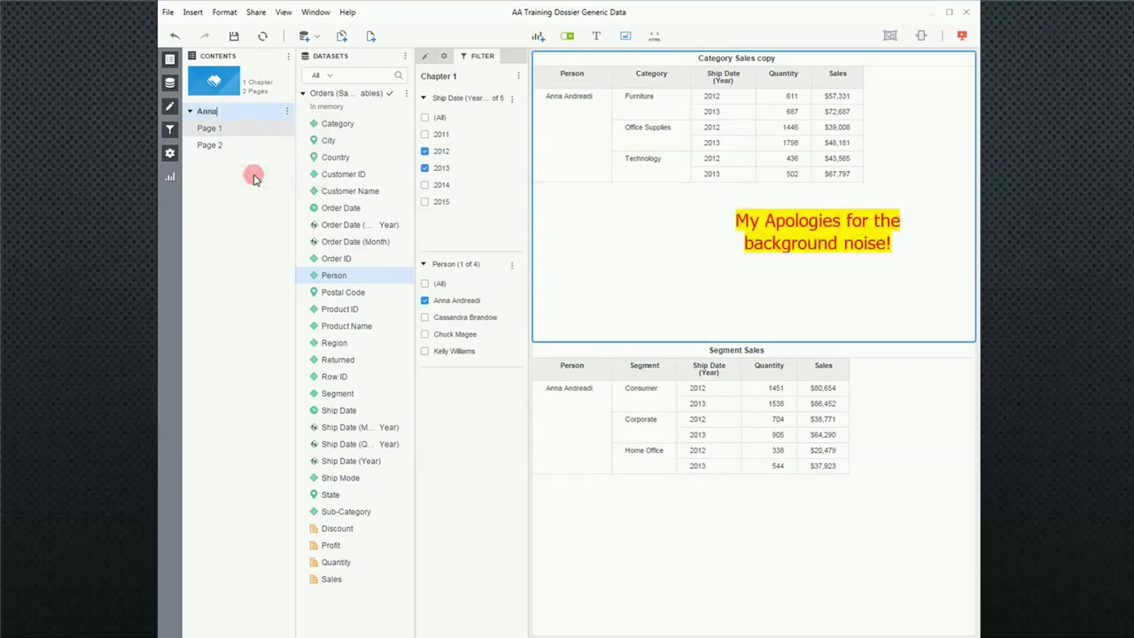
pyautogui.click(254, 180)
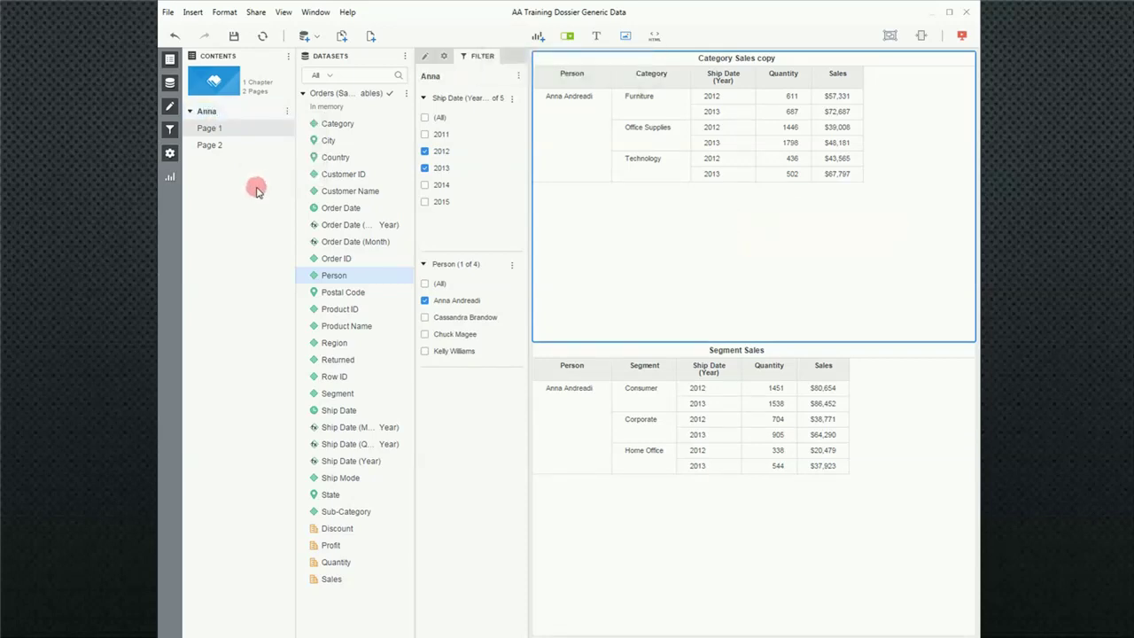
pyautogui.rightClick(225, 116)
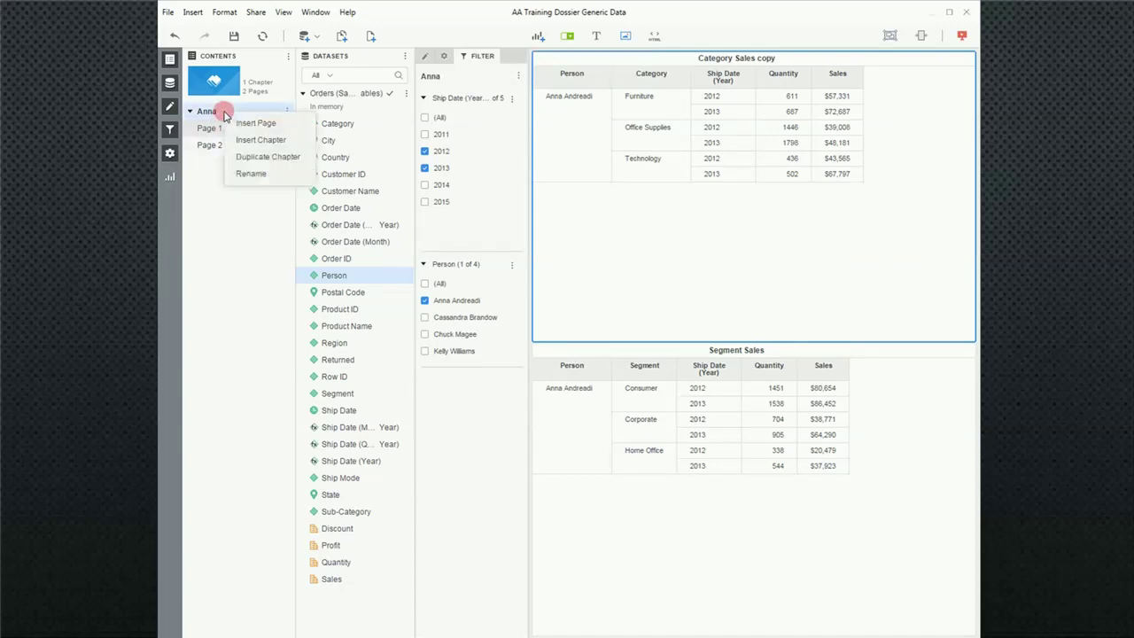
# Step: Duplicate the Anna chapter and limit the copy's Person filter to a second salesperson
pyautogui.click(271, 158)
pyautogui.click(226, 169)
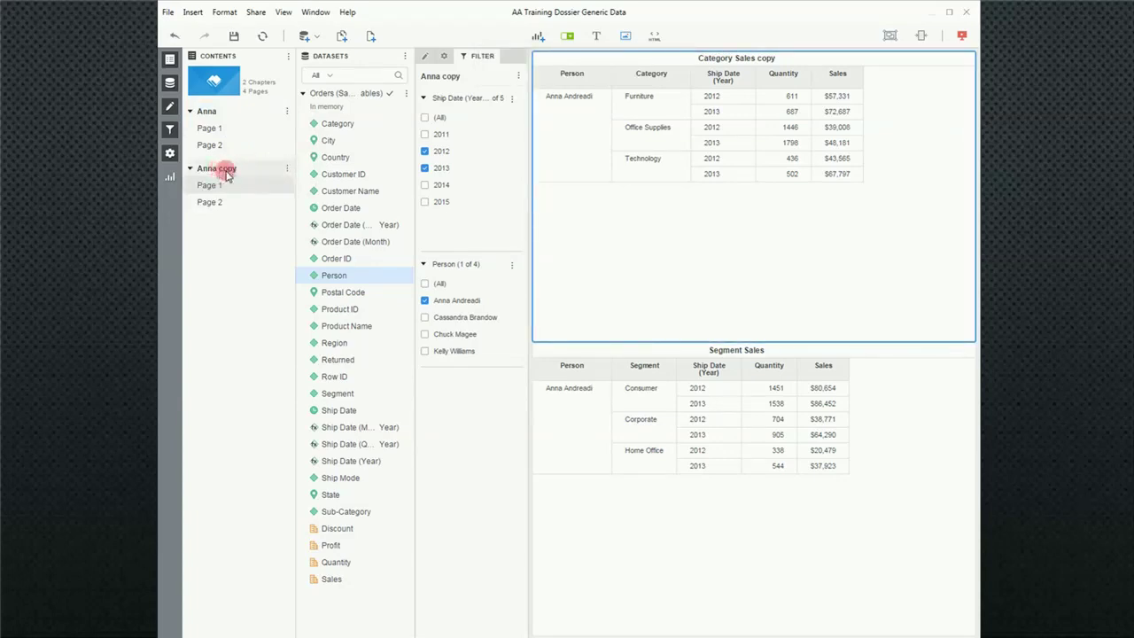
pyautogui.rightClick(226, 174)
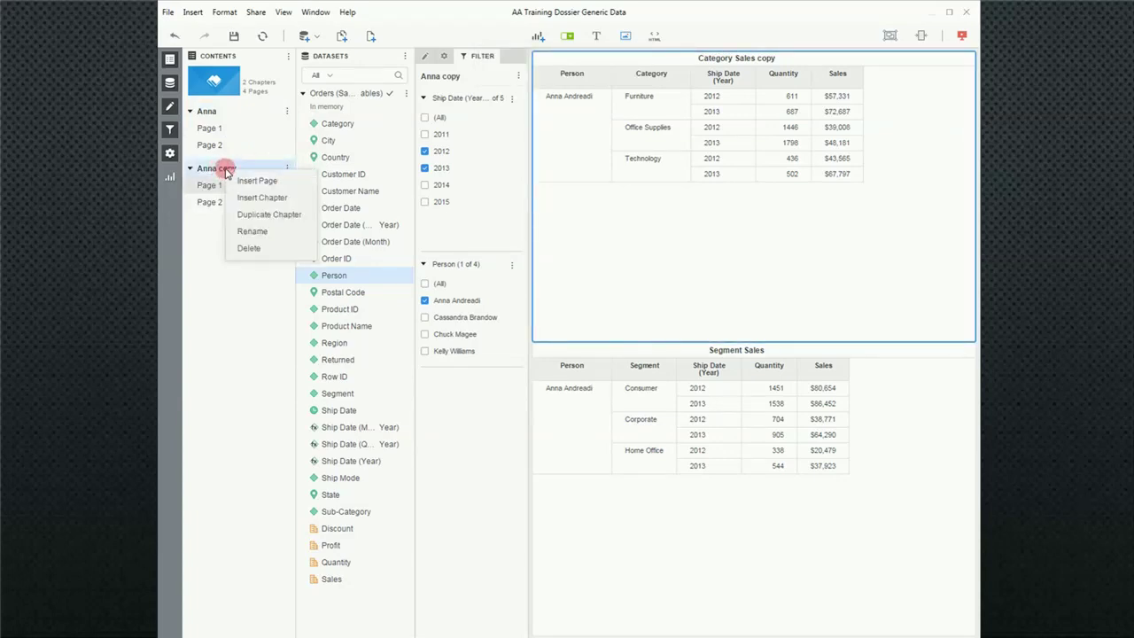
pyautogui.click(217, 339)
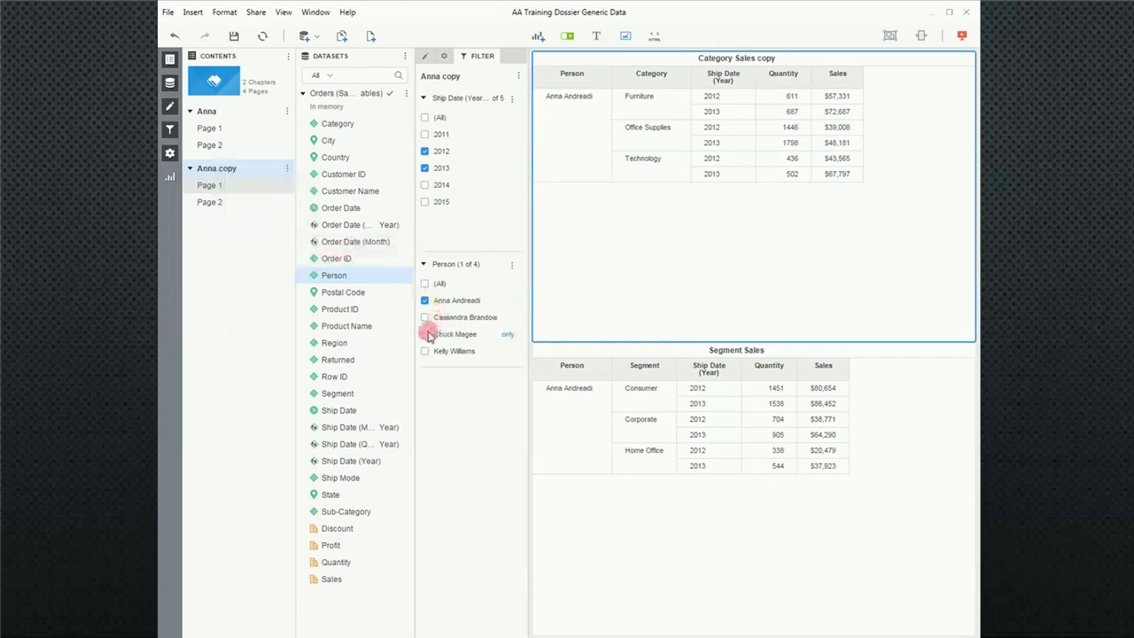
pyautogui.click(506, 337)
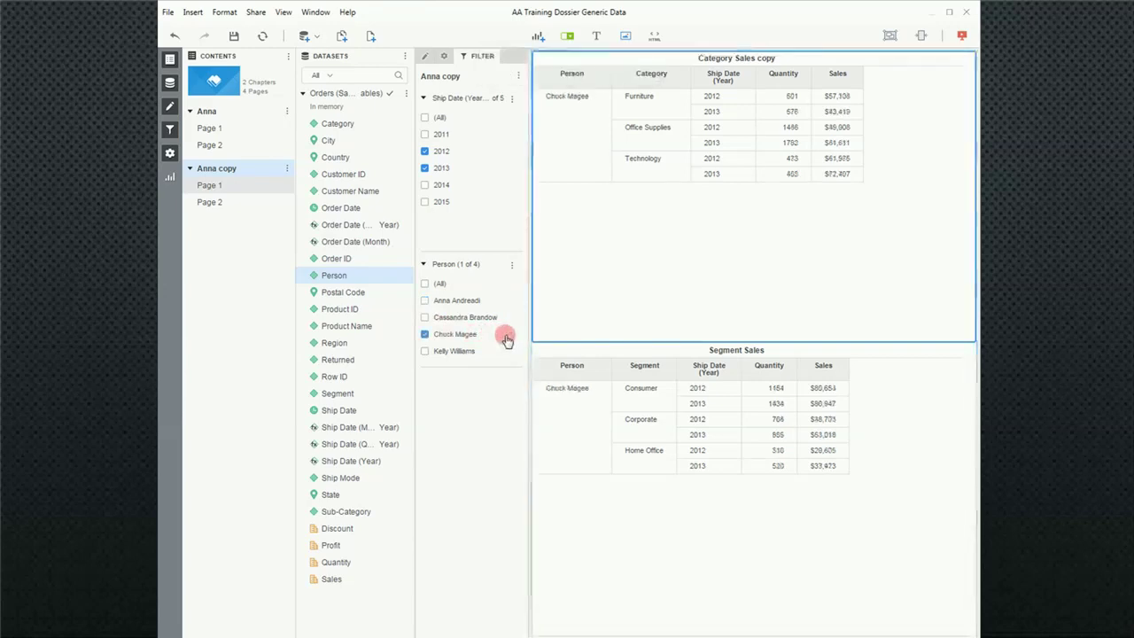
# Step: Rename the copied chapter to 'Chuck'
pyautogui.rightClick(221, 170)
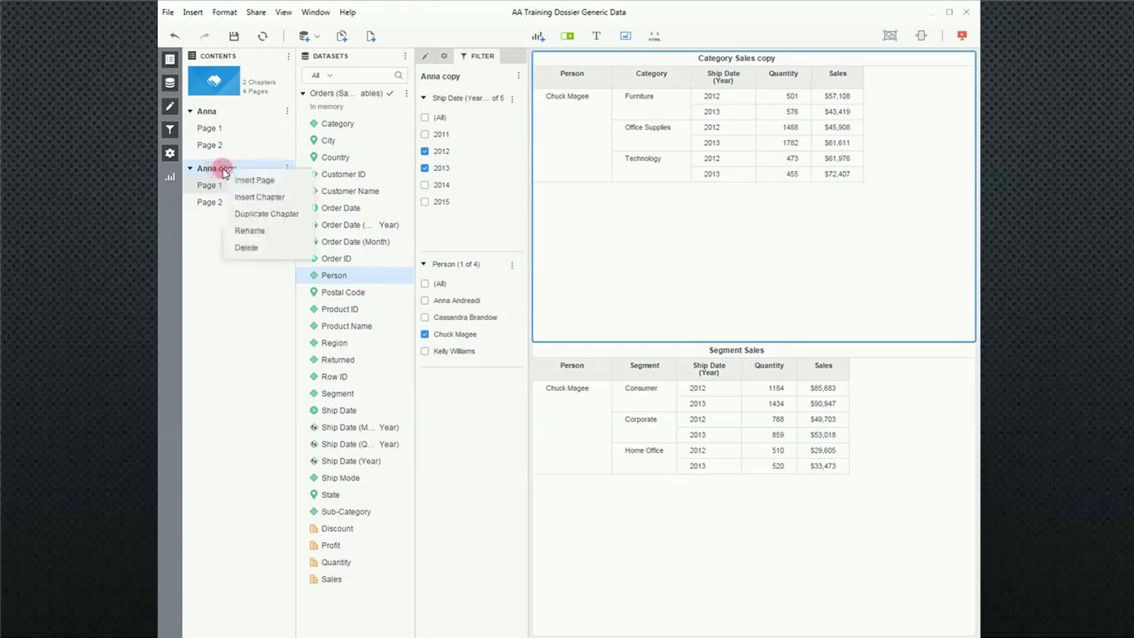
pyautogui.click(248, 230)
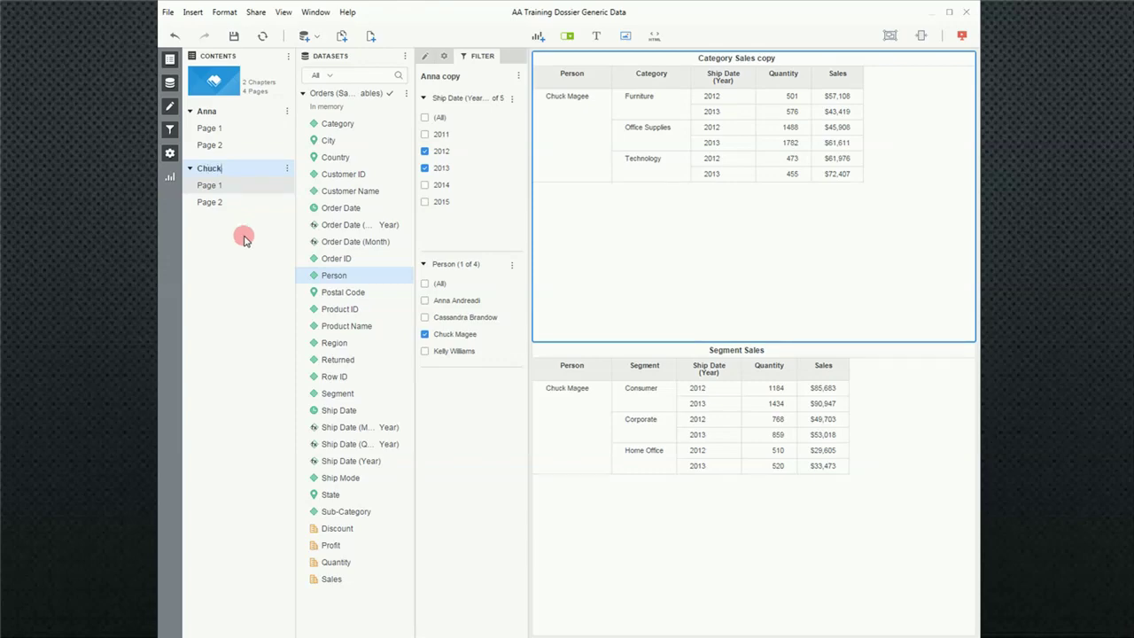
pyautogui.click(210, 113)
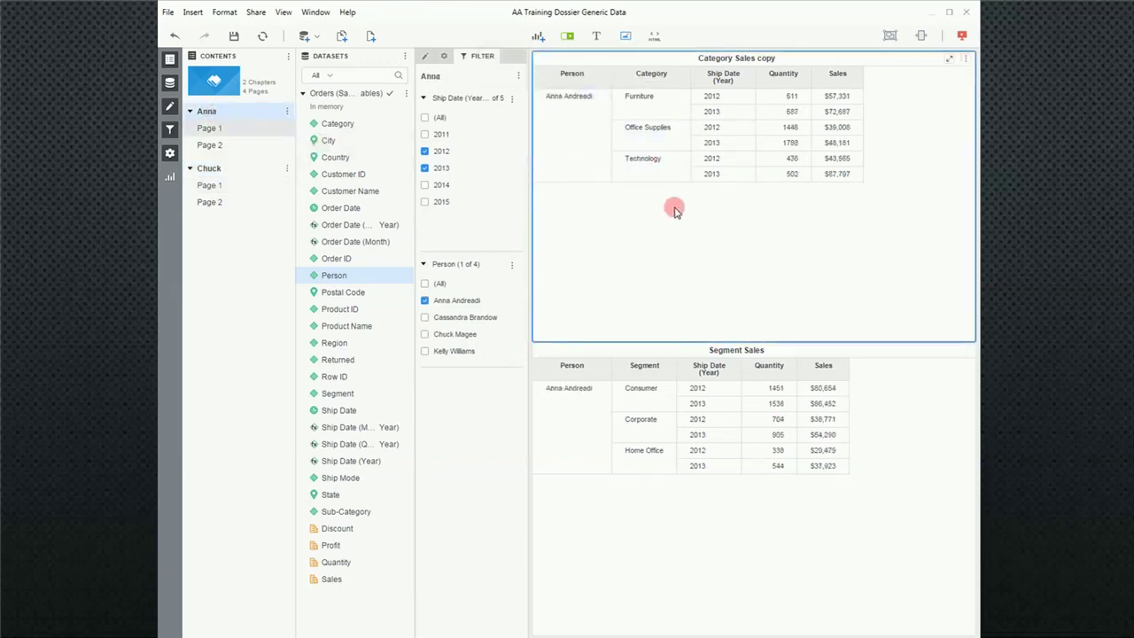
# Step: Review both chapters' pages, then check 2011 in Chuck Page 1's Ship Date (Year) filter
pyautogui.click(221, 148)
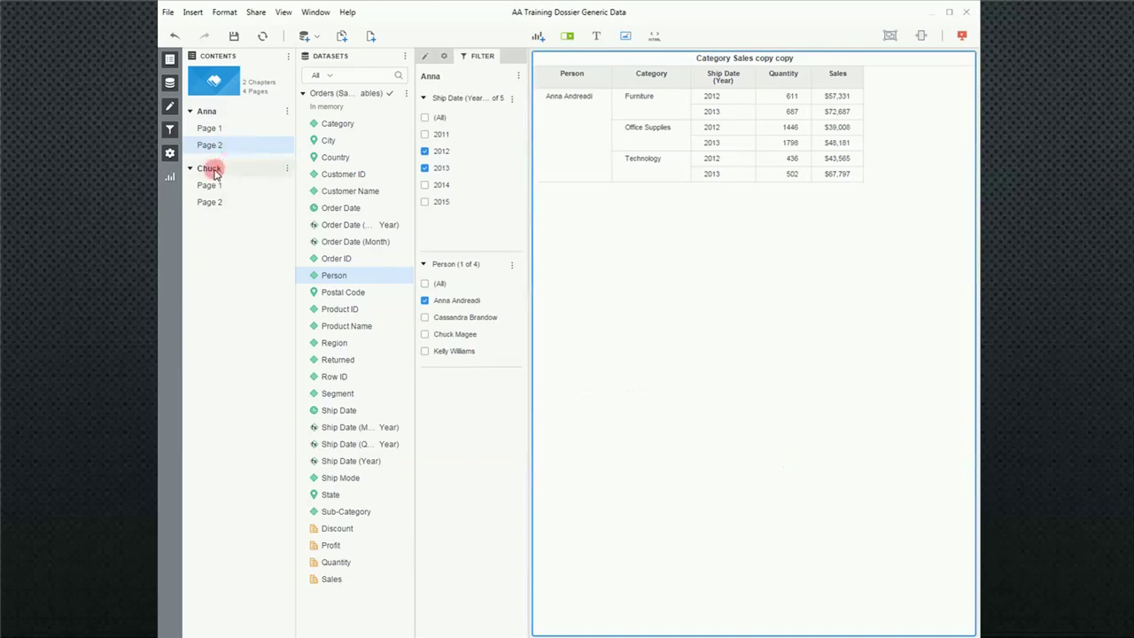
pyautogui.click(211, 169)
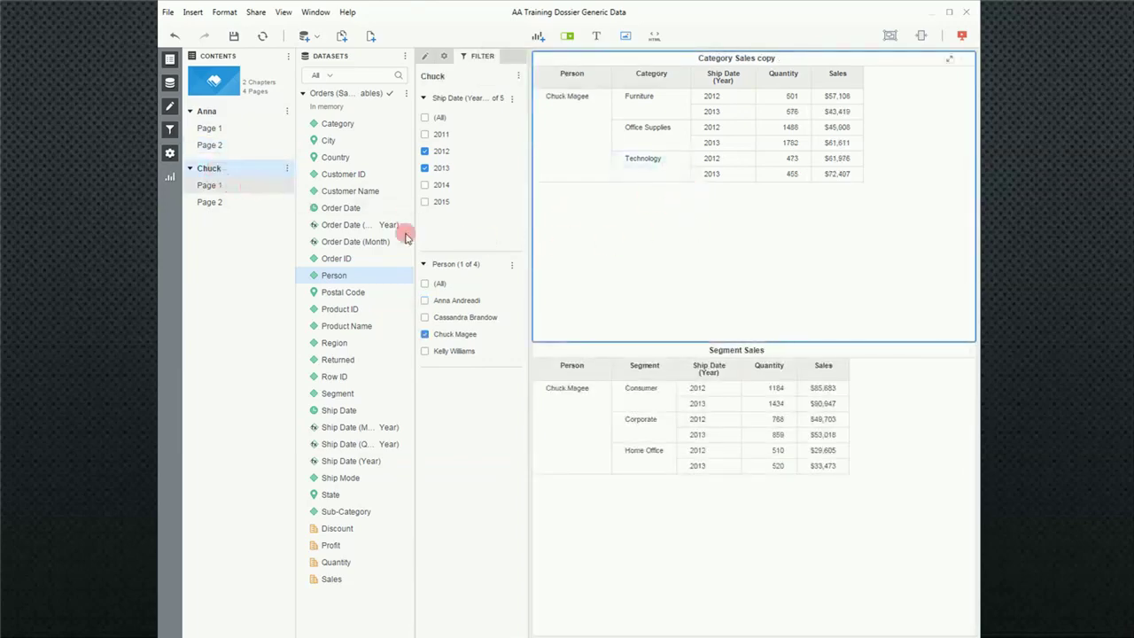
pyautogui.click(221, 202)
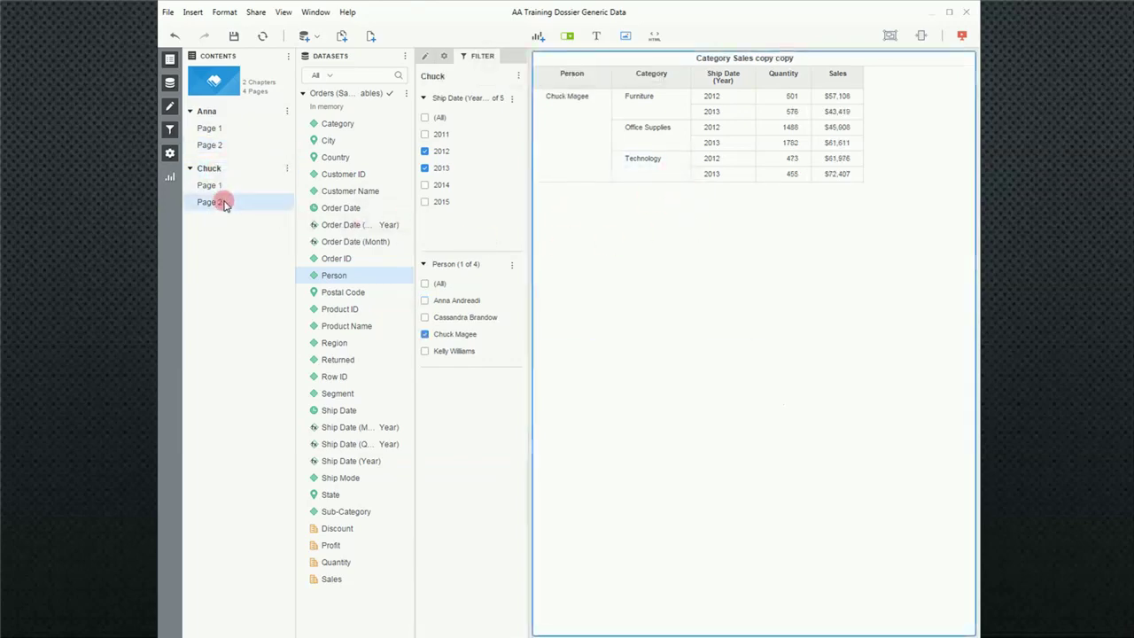
pyautogui.click(209, 185)
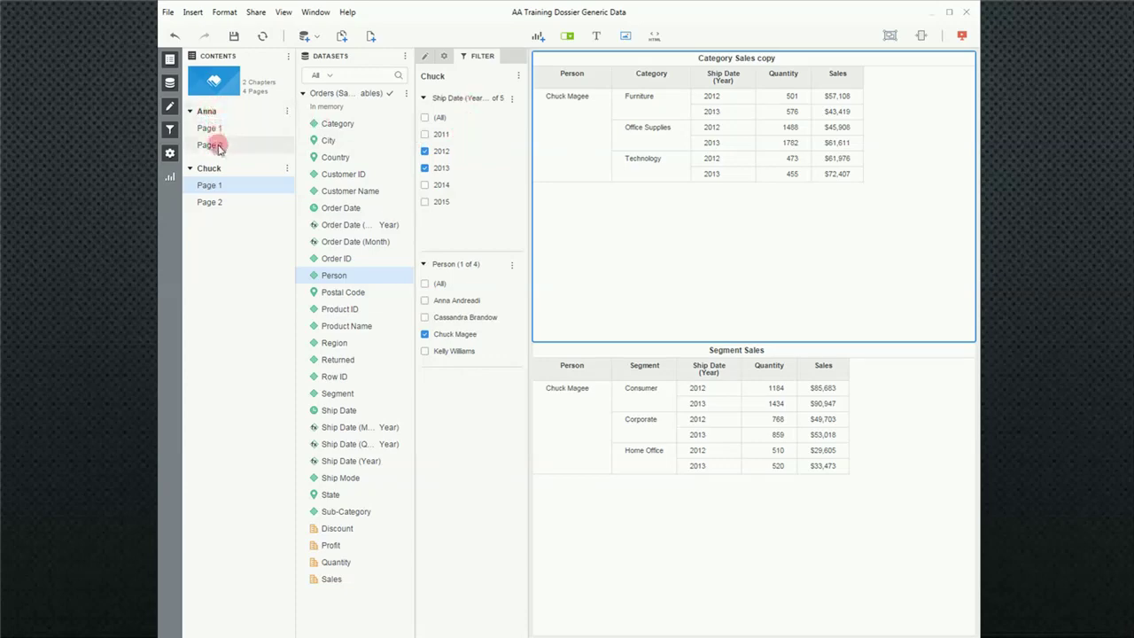
pyautogui.click(210, 145)
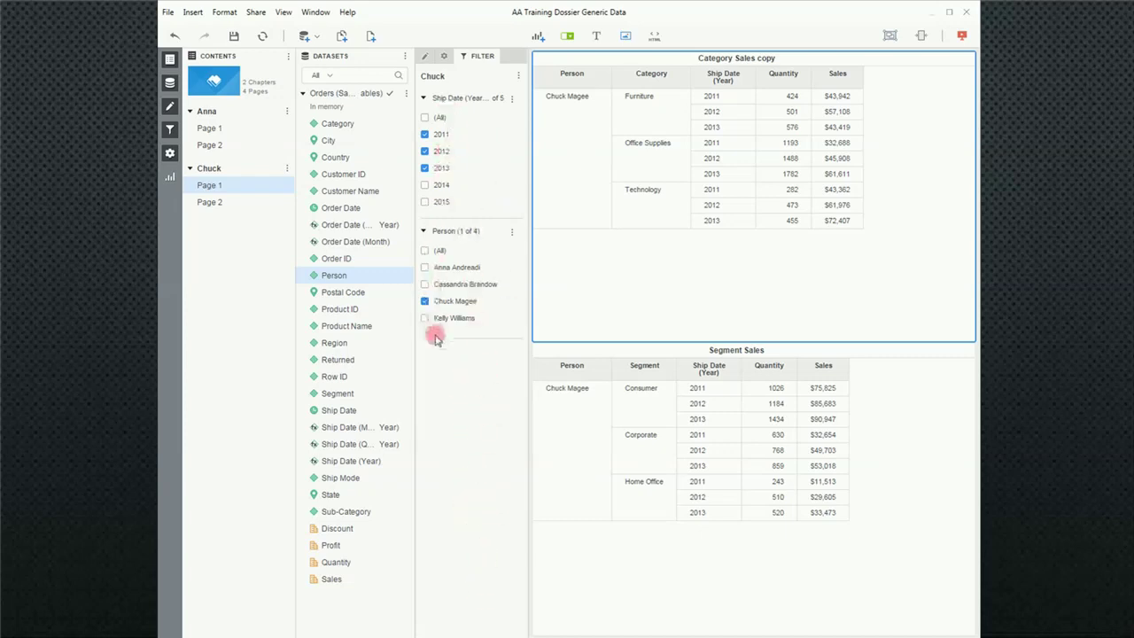
# Step: Leave Ship Date (Year) collapsed to its 2011, 2012, 2013 summary and Person expanded
pyautogui.click(423, 98)
pyautogui.click(423, 143)
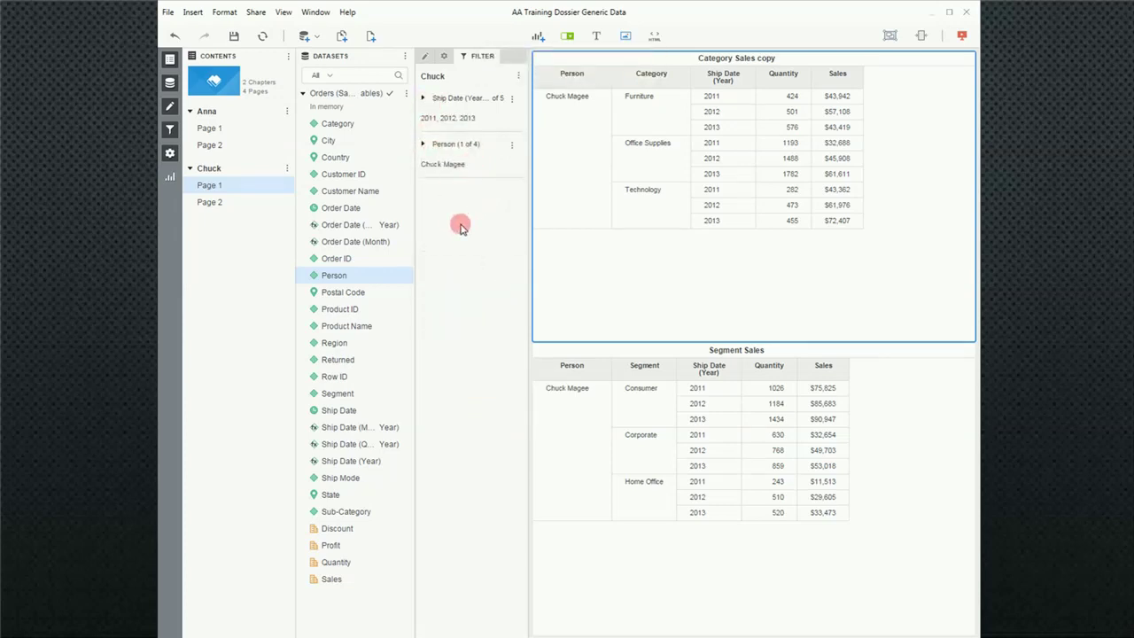
pyautogui.click(423, 144)
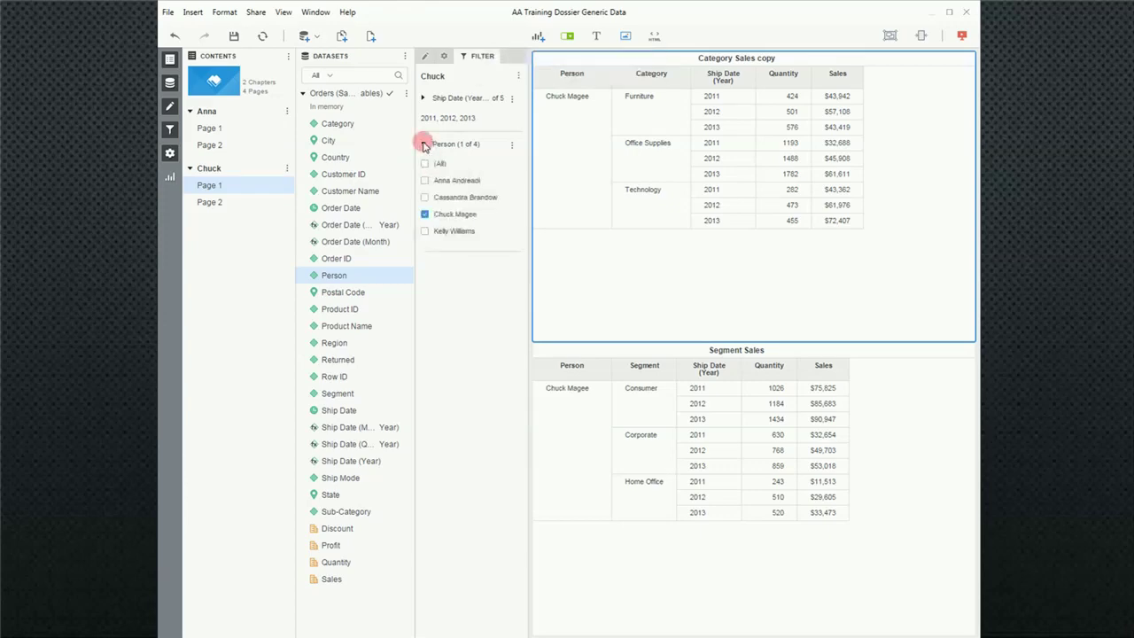
pyautogui.click(422, 100)
pyautogui.click(425, 99)
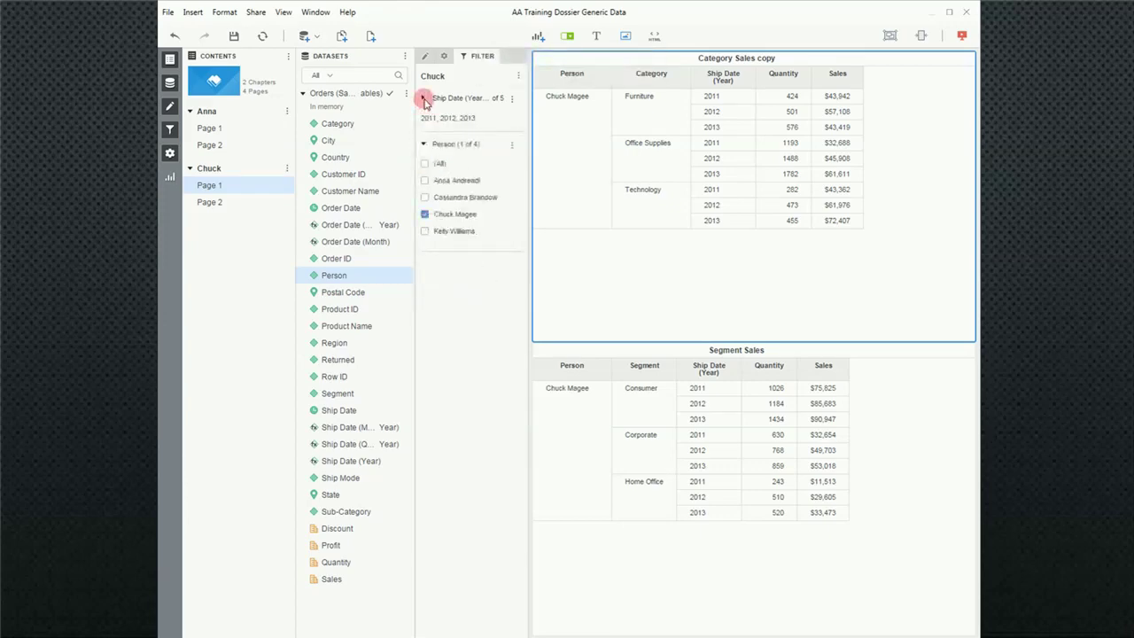